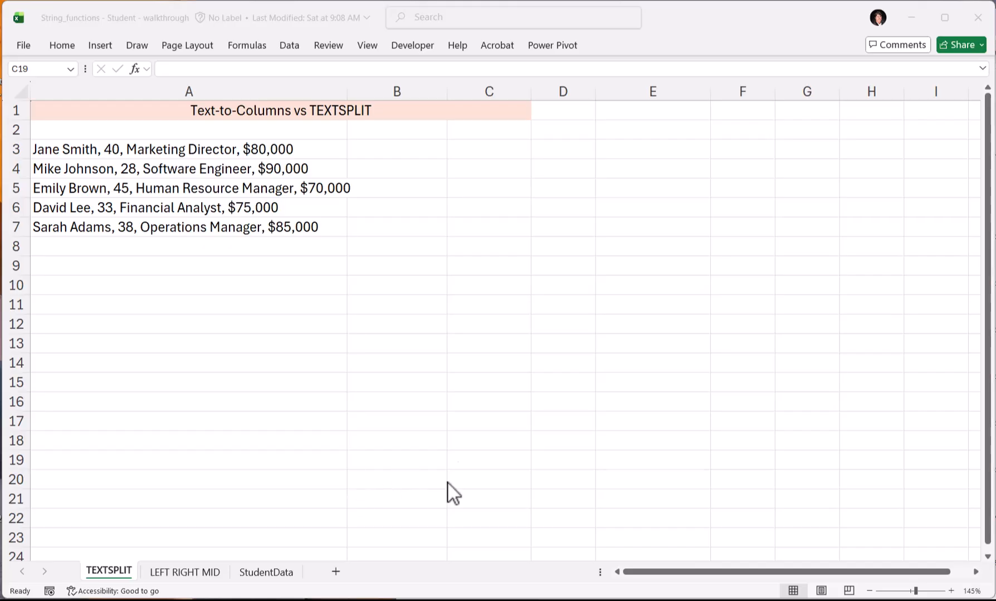
- Enter the heading "Text-to-Columns" in cell B2
left_click(396, 135)
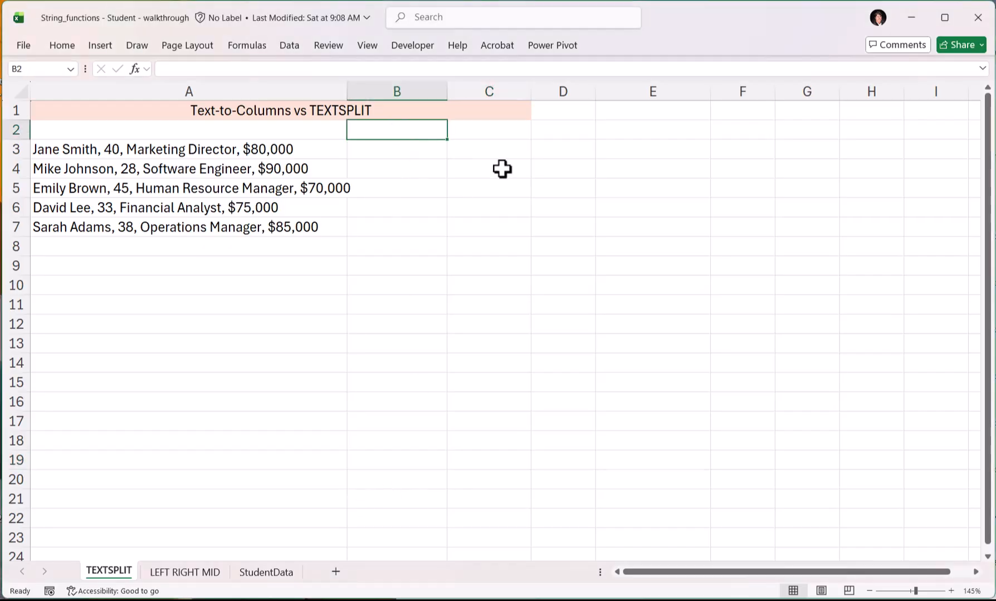
type("Text-to-Columns")
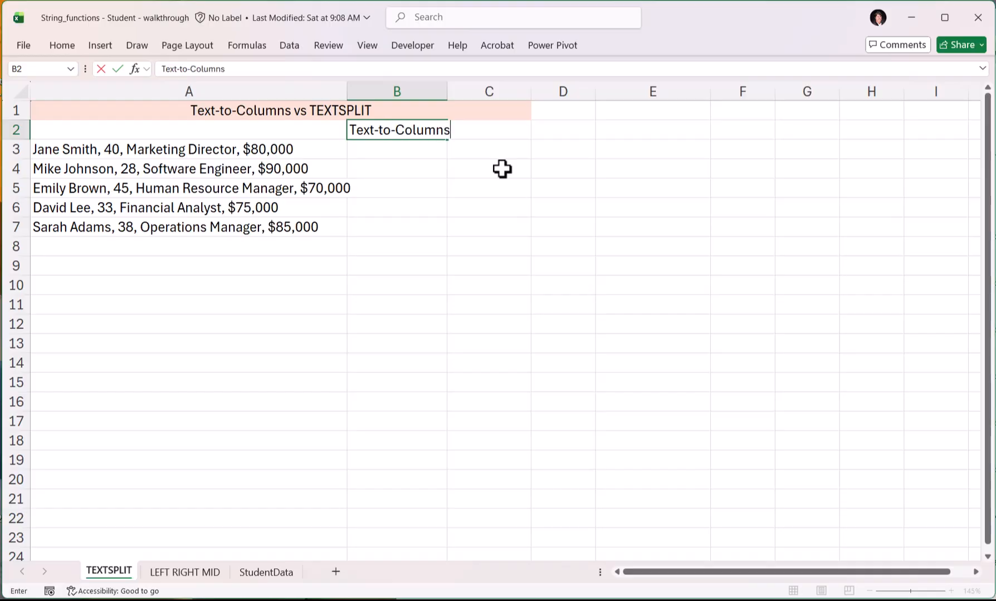
key("Return")
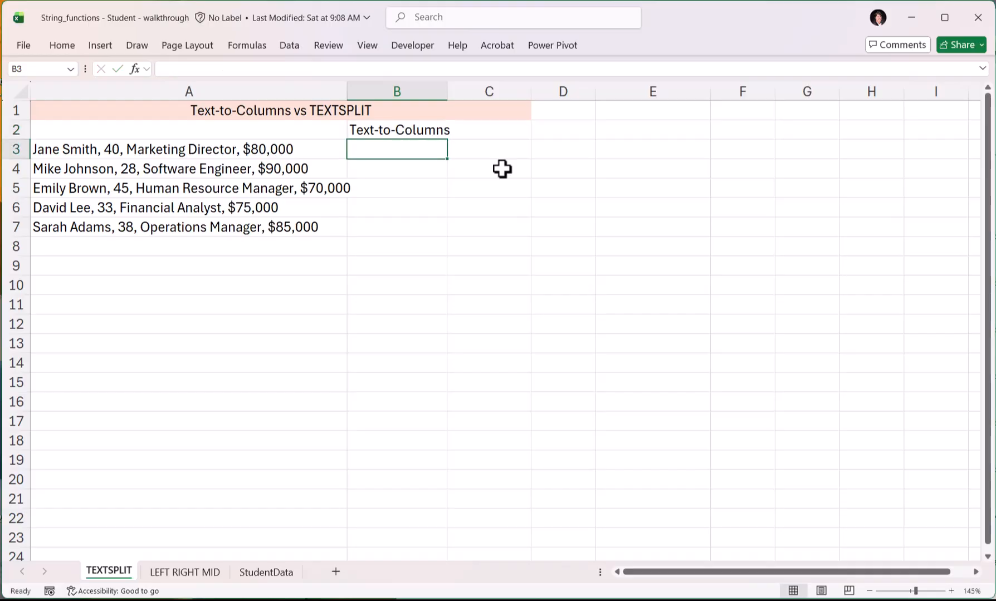
- Copy the employee records in A3:A7 into the range starting at B3
left_click_drag(240, 152, 235, 220)
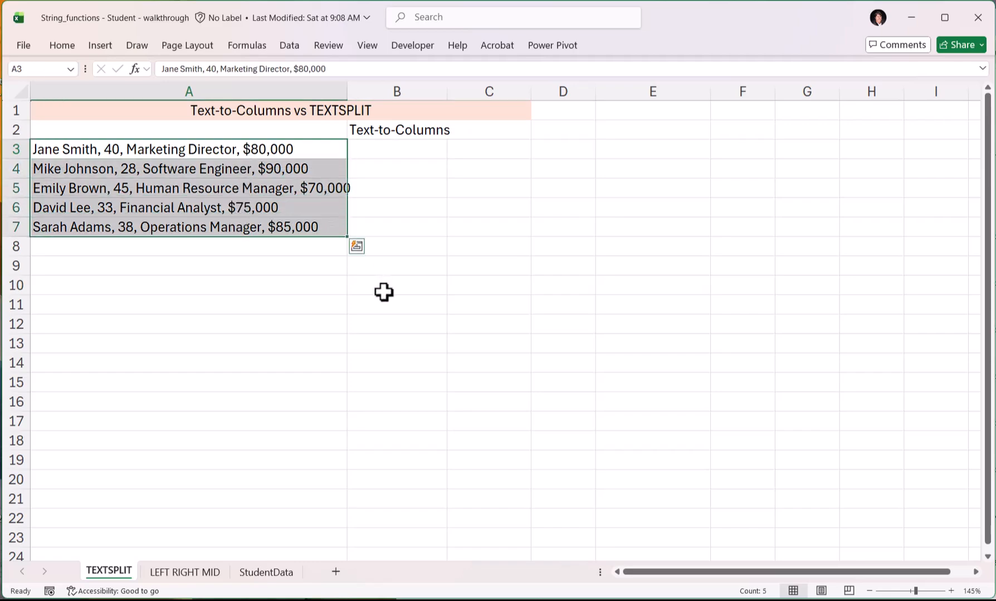
key("ctrl+c")
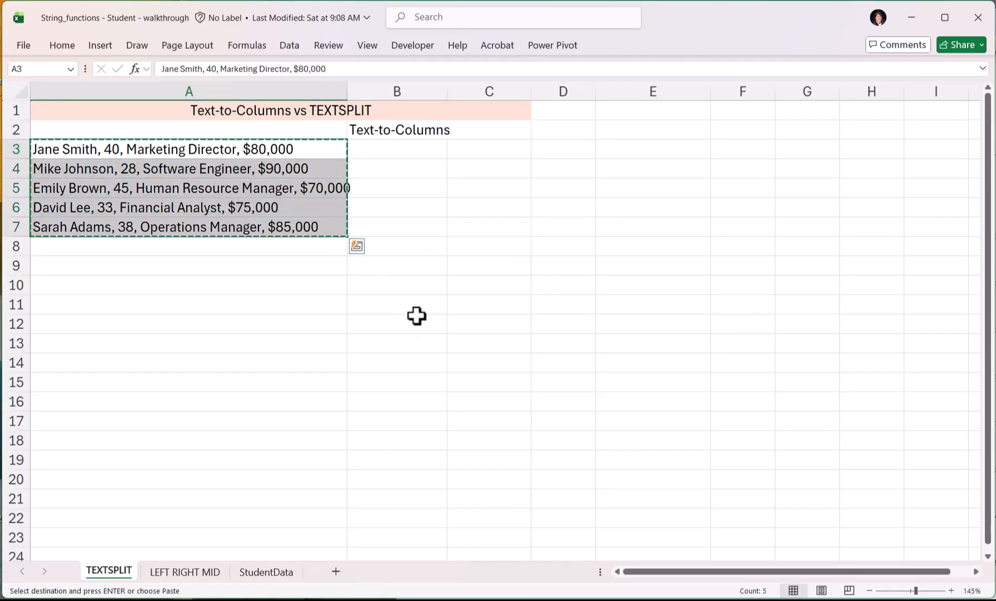
left_click(416, 149)
key("ctrl+v")
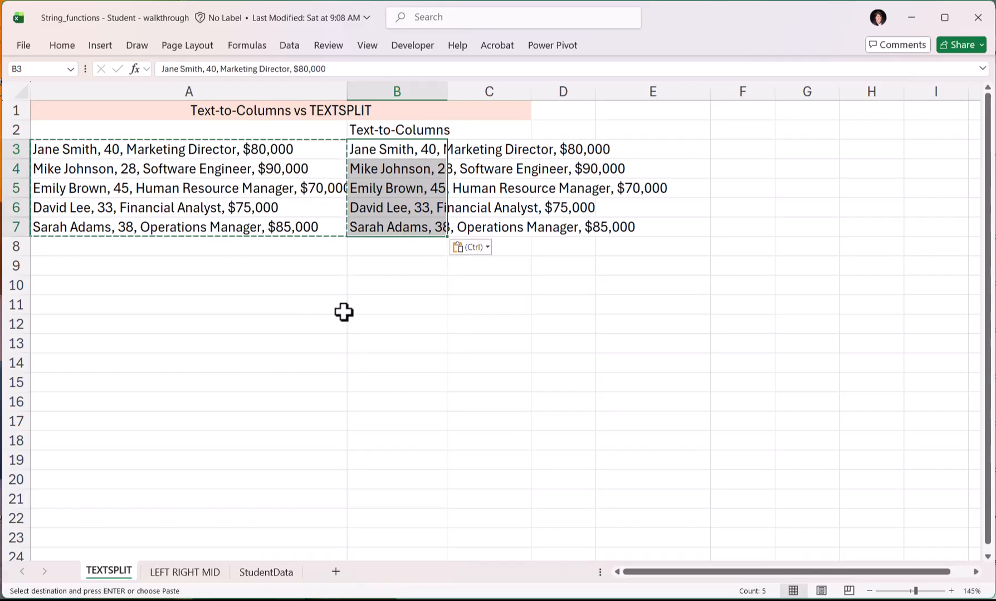
left_click(382, 150)
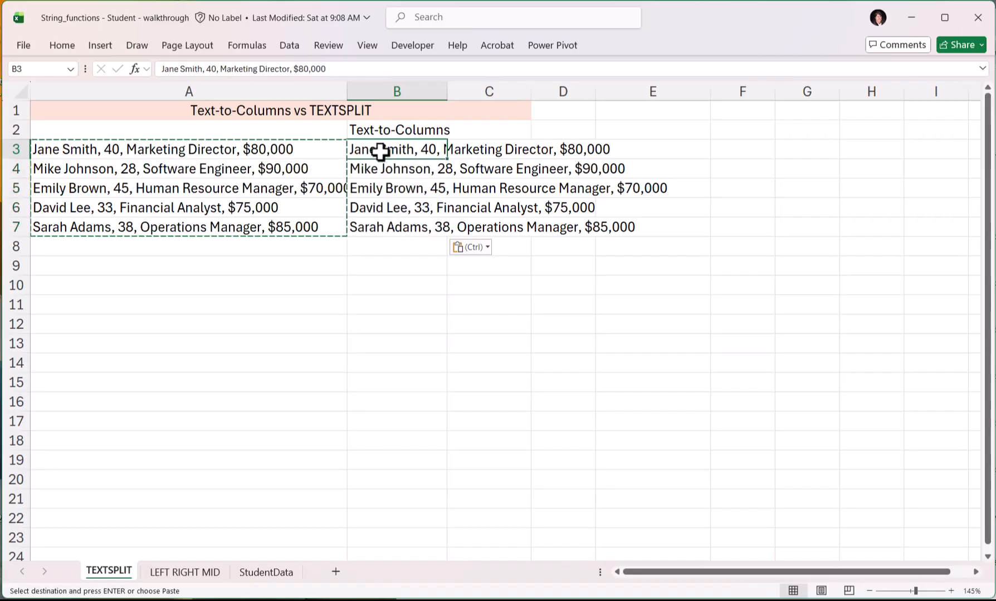
key("Escape")
- Split B3:B7 with Text to Columns as delimited data, using Tab and Comma as the delimiters
left_click_drag(384, 151, 382, 222)
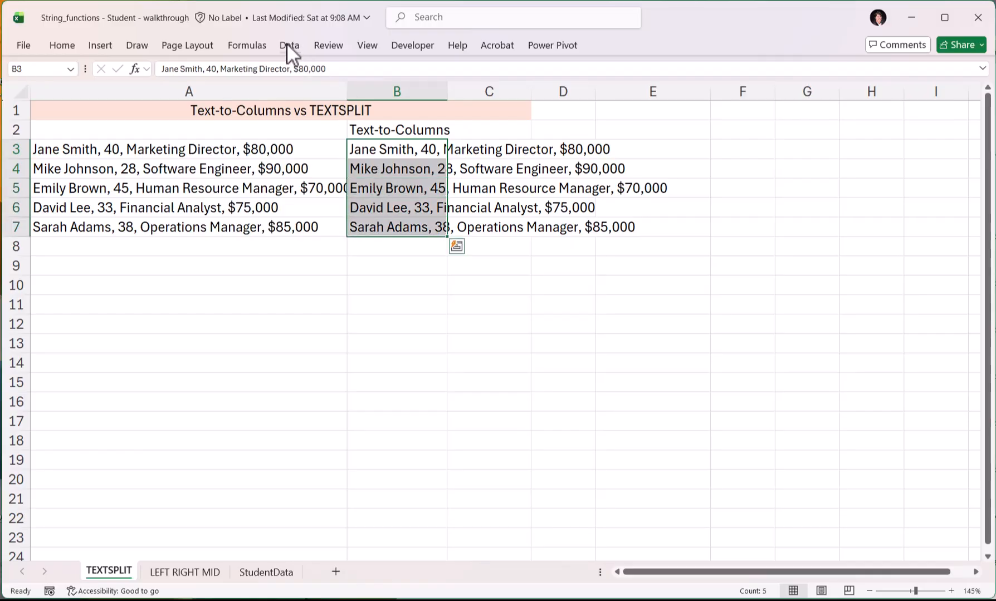
left_click(290, 49)
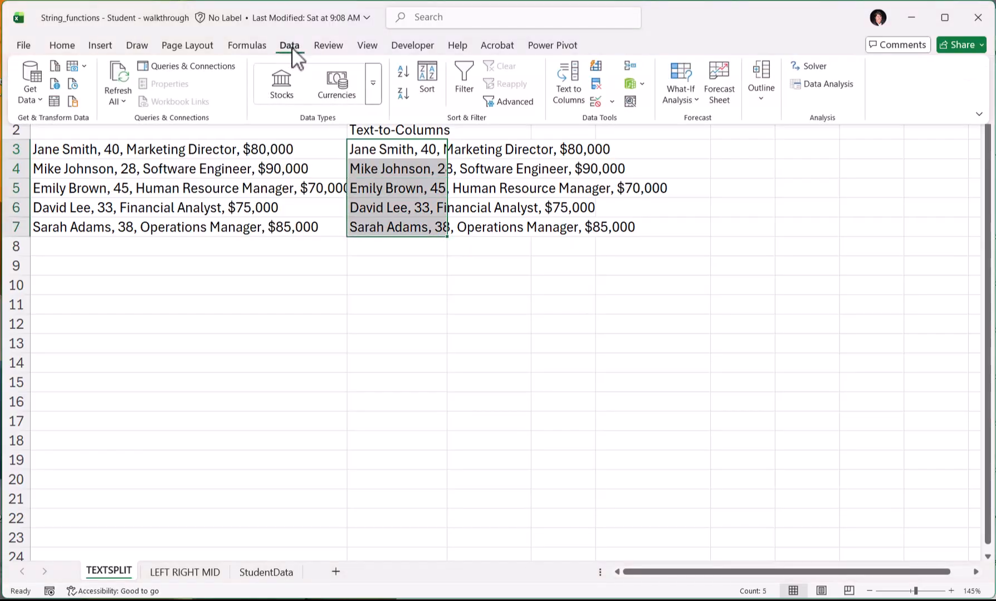
left_click(568, 90)
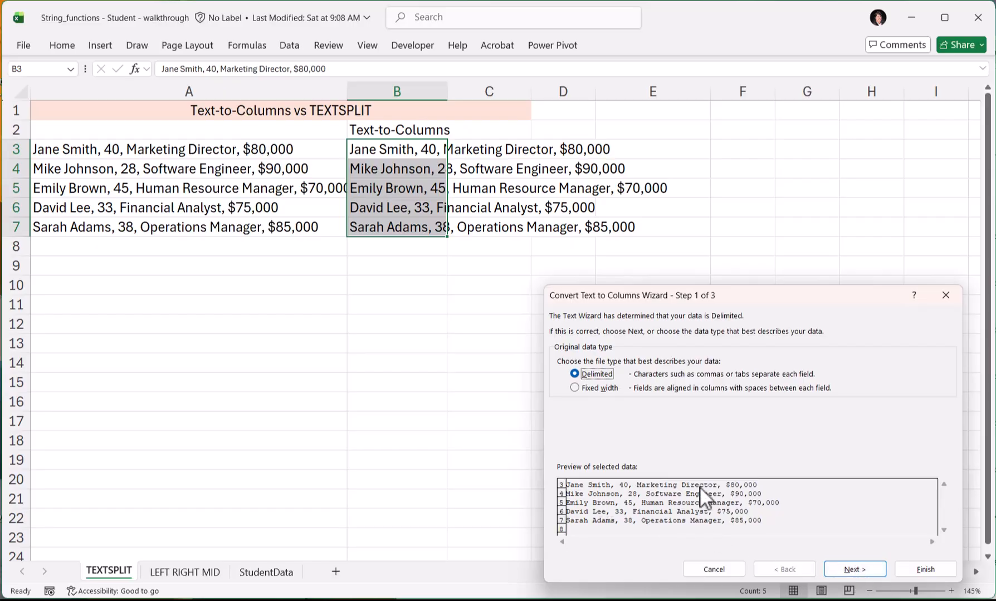
left_click(854, 570)
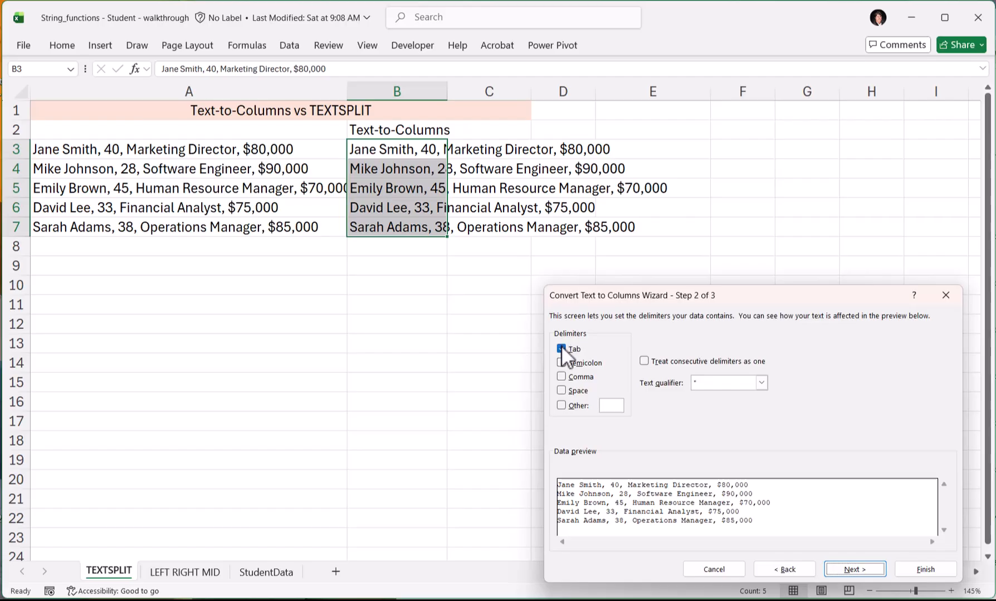
left_click(562, 377)
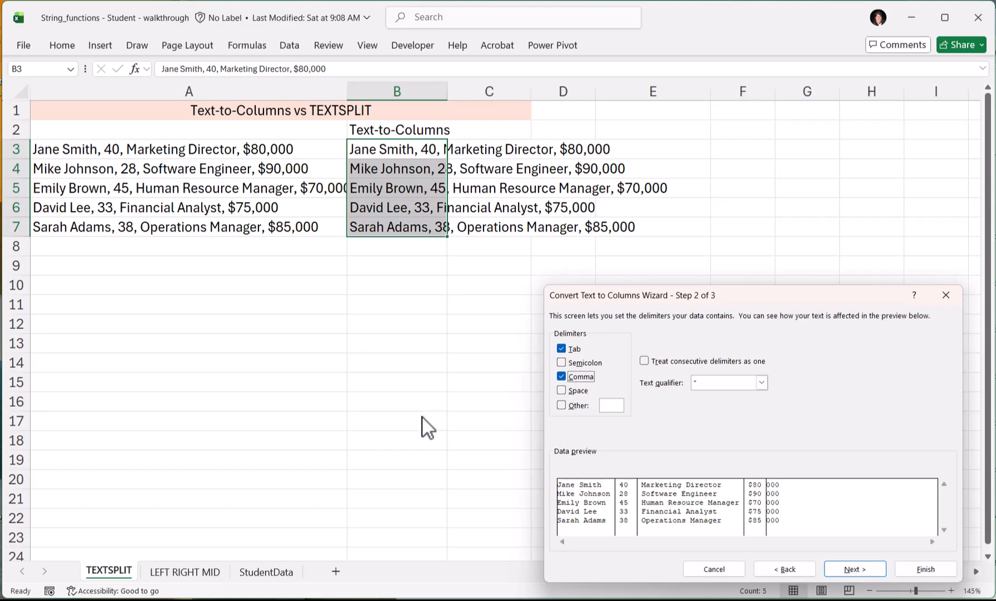
left_click(561, 390)
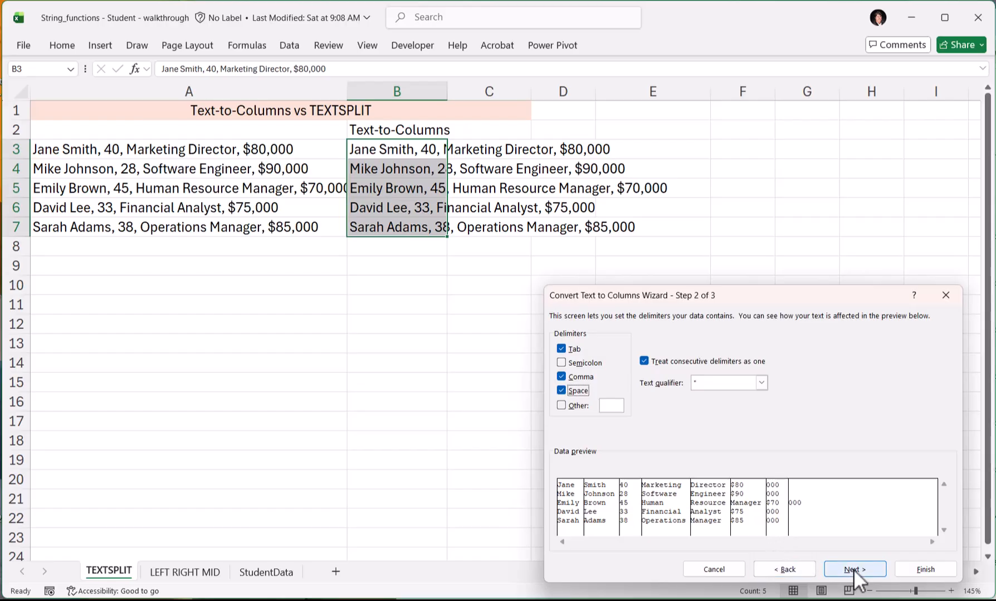
left_click(562, 392)
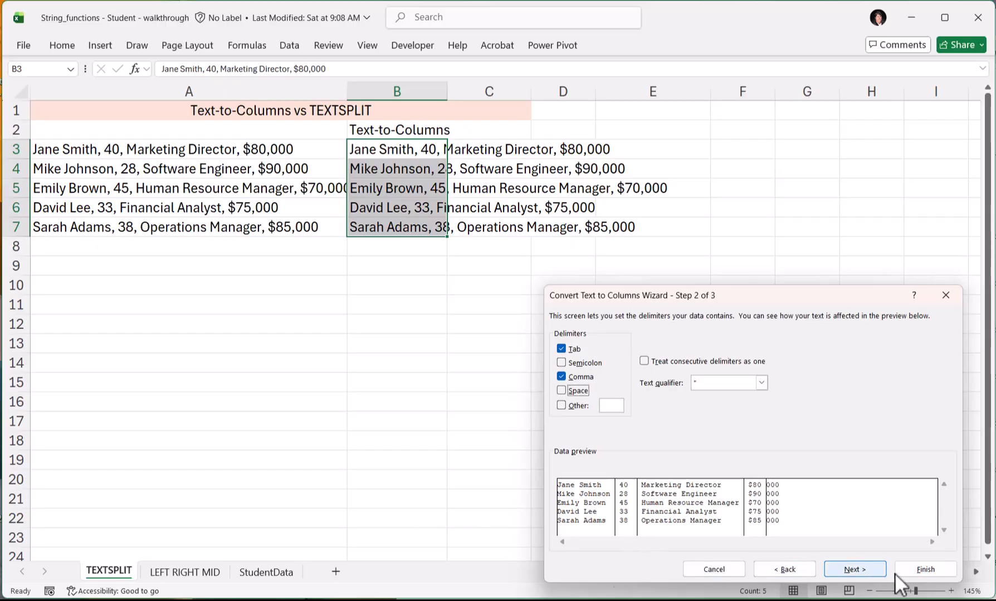
left_click(935, 569)
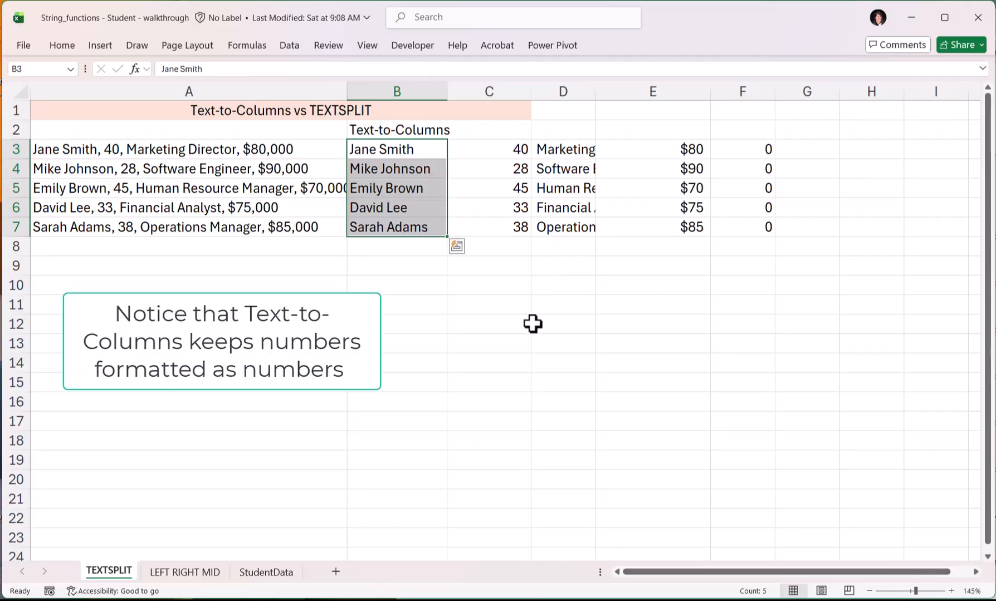
- Autofit column D to the job titles and inspect the contents of cell D3 without changing them
left_click(493, 149)
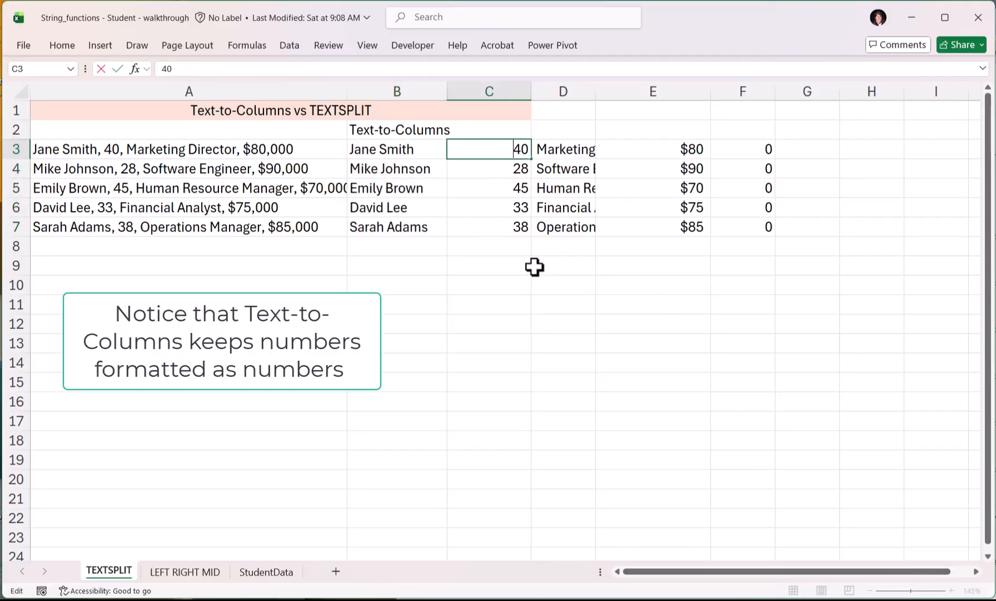
left_click(581, 305)
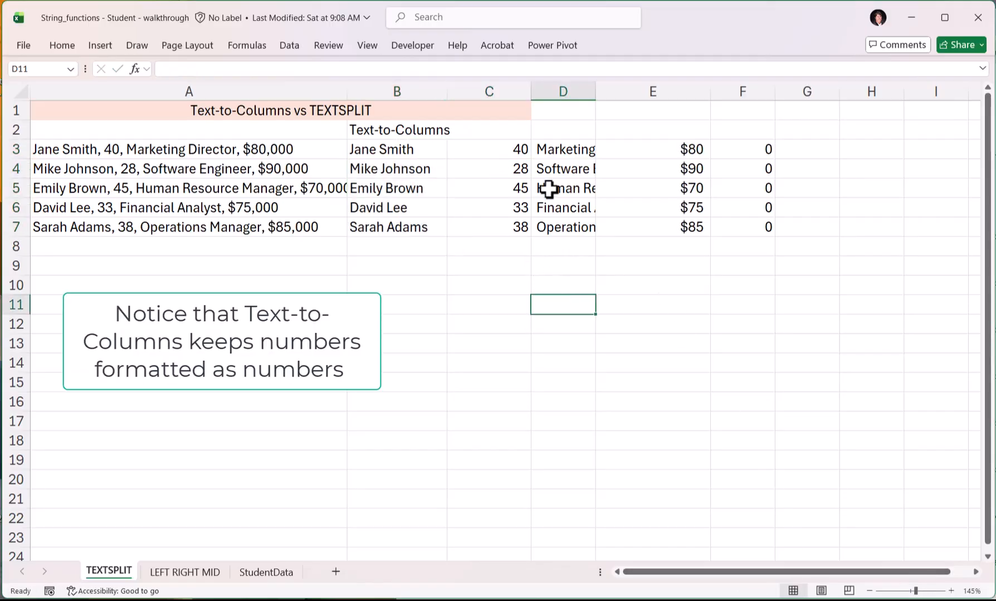
double_click(595, 88)
double_click(540, 149)
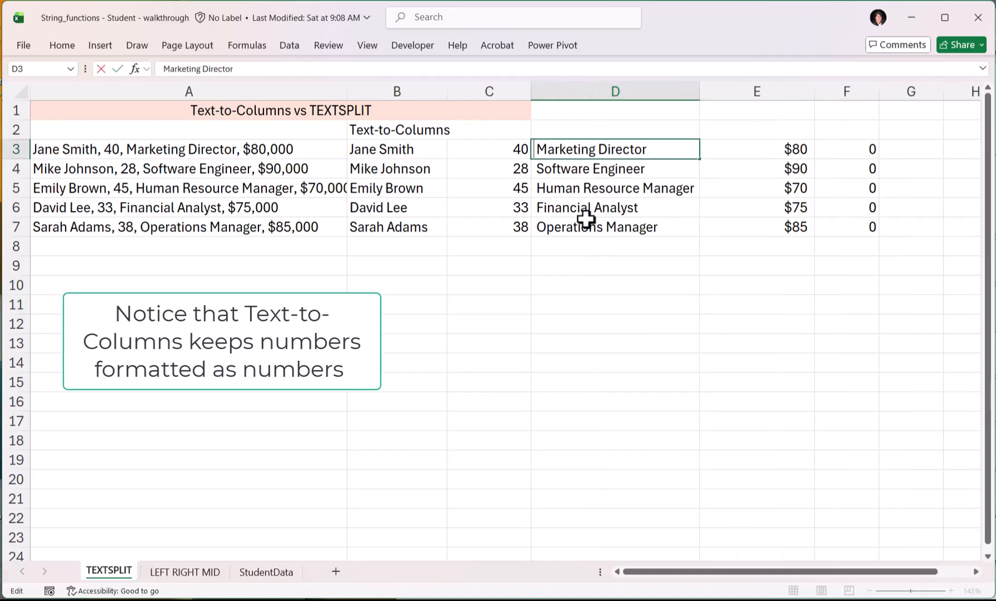
key("Escape")
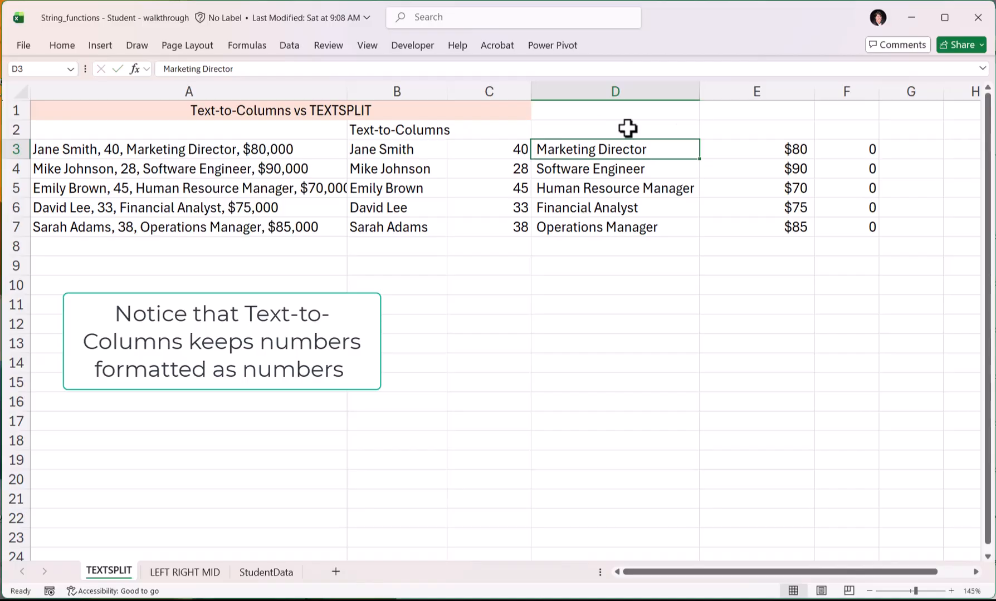
- Insert a blank column E between the job titles and the salary values
left_click(751, 91)
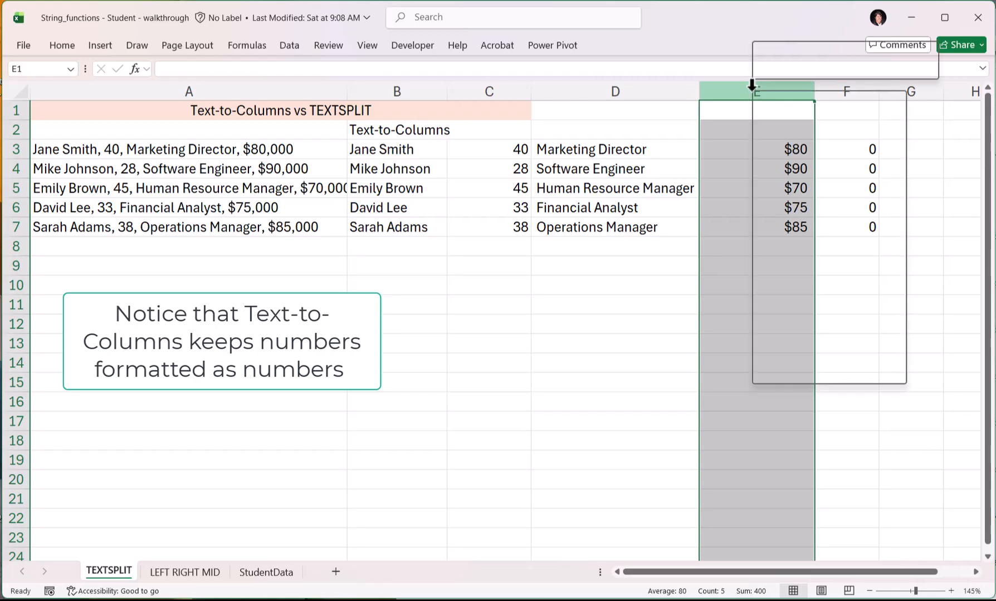
right_click(752, 91)
left_click(788, 230)
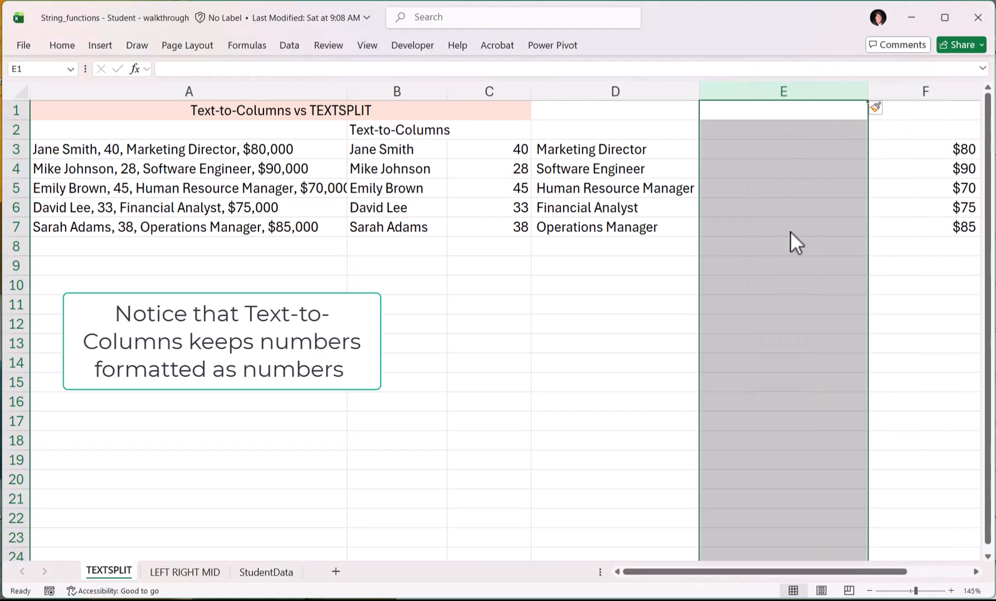
- Enter a TRIM formula in E3 that strips extra spaces from the job titles in D3:D7
left_click(733, 151)
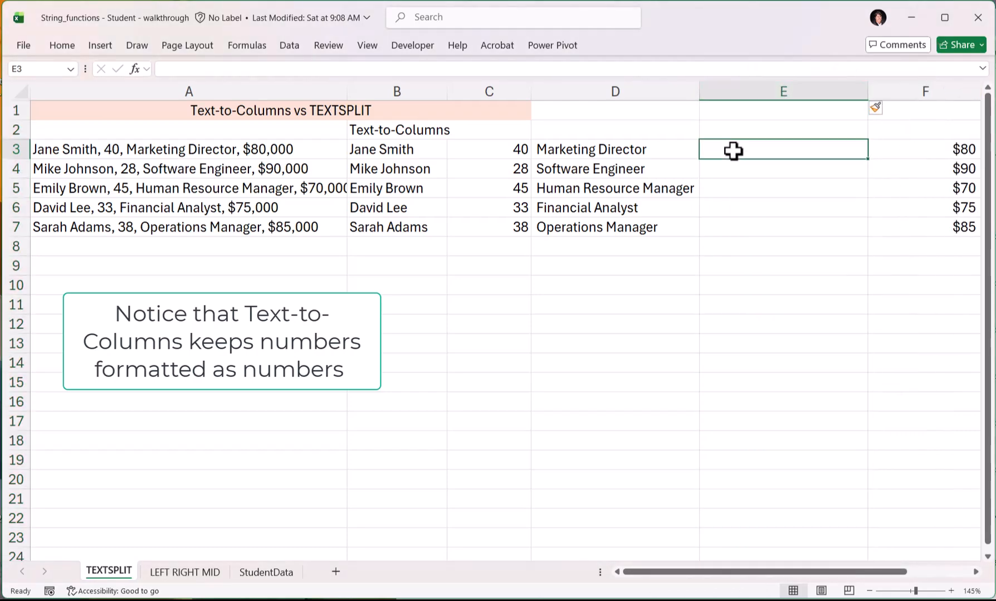
type("=trim")
key("Tab")
key("Left")
key("shift+Down")
key("shift+Down")
key("shift+Down")
key("shift+Down")
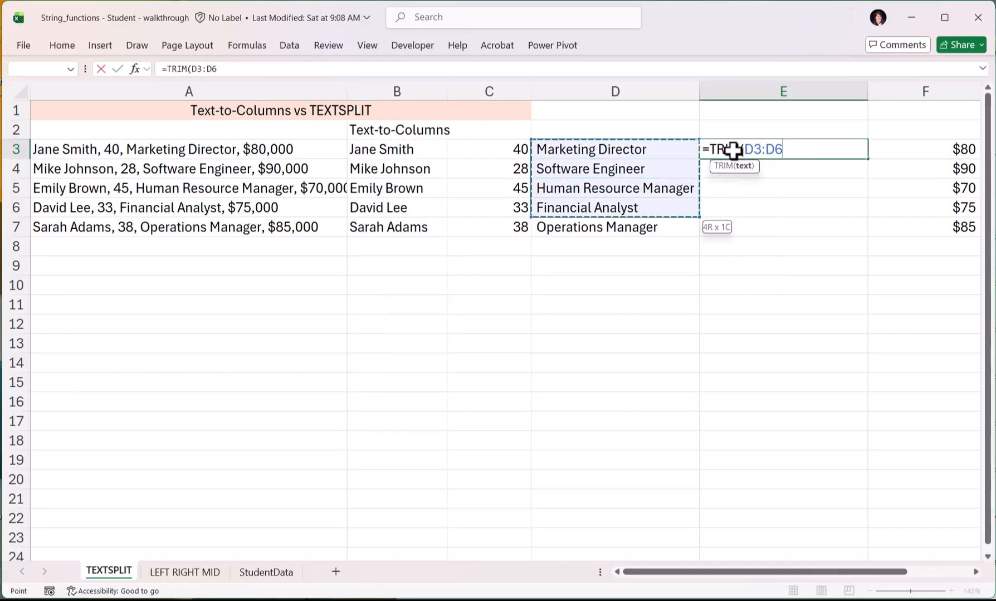
key("Return")
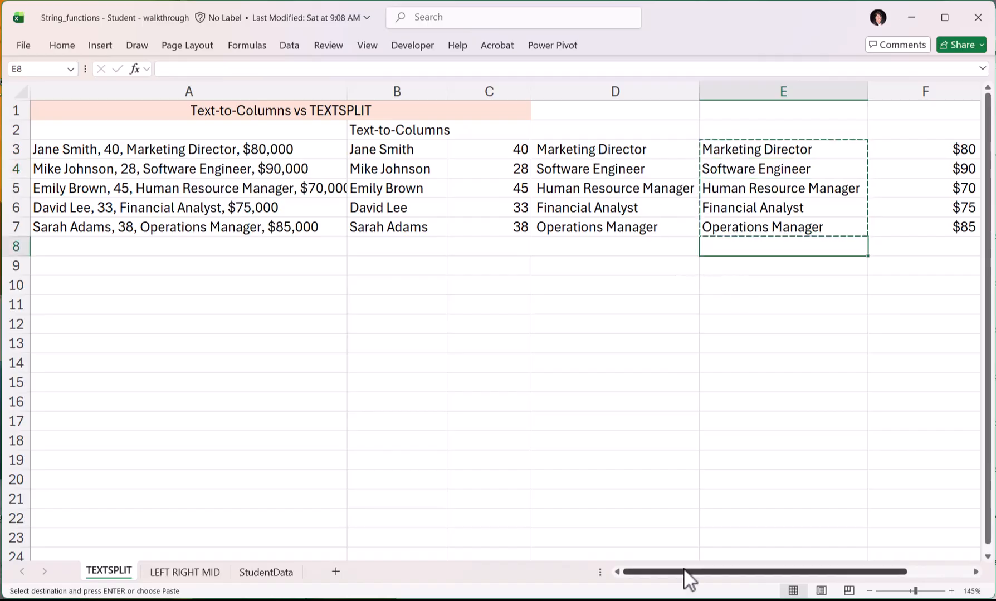
- Restore the missing "e" at the end of the first name in cell A3
left_click_drag(682, 571, 732, 570)
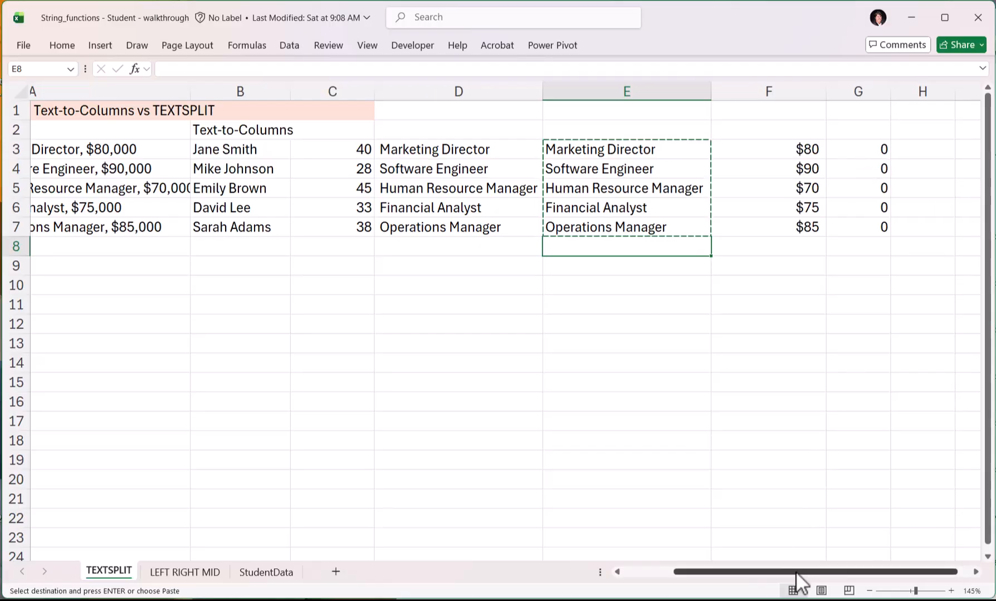
left_click_drag(802, 573, 814, 573)
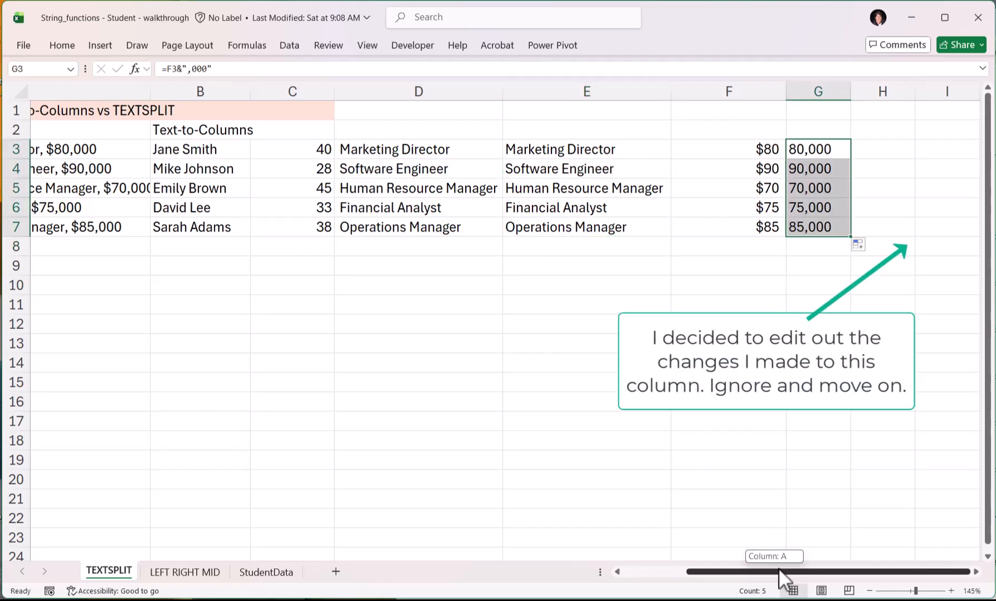
left_click_drag(778, 568, 745, 566)
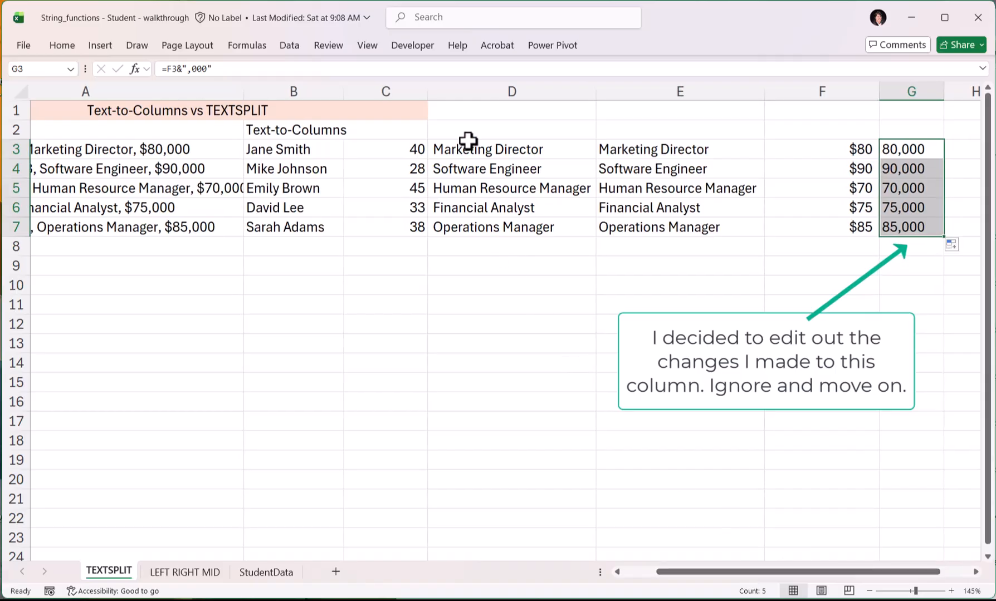
left_click_drag(674, 573, 602, 560)
left_click_drag(601, 561, 602, 560)
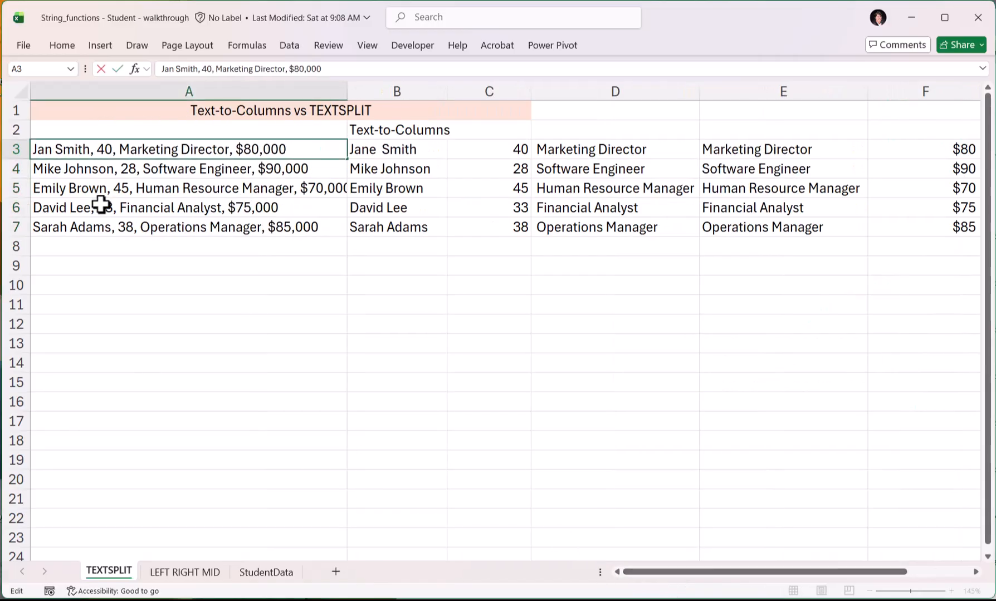
type("e")
- Clear the split results from C3:G7, keeping the names in column B
left_click(468, 151)
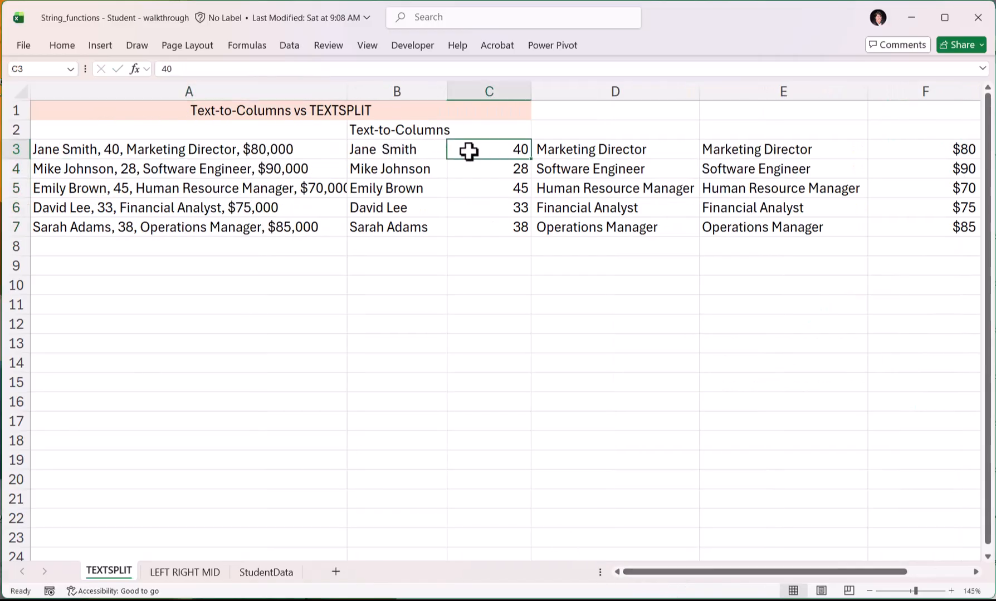
key("ctrl+shift+Right")
key("ctrl+shift+Down")
key("Delete")
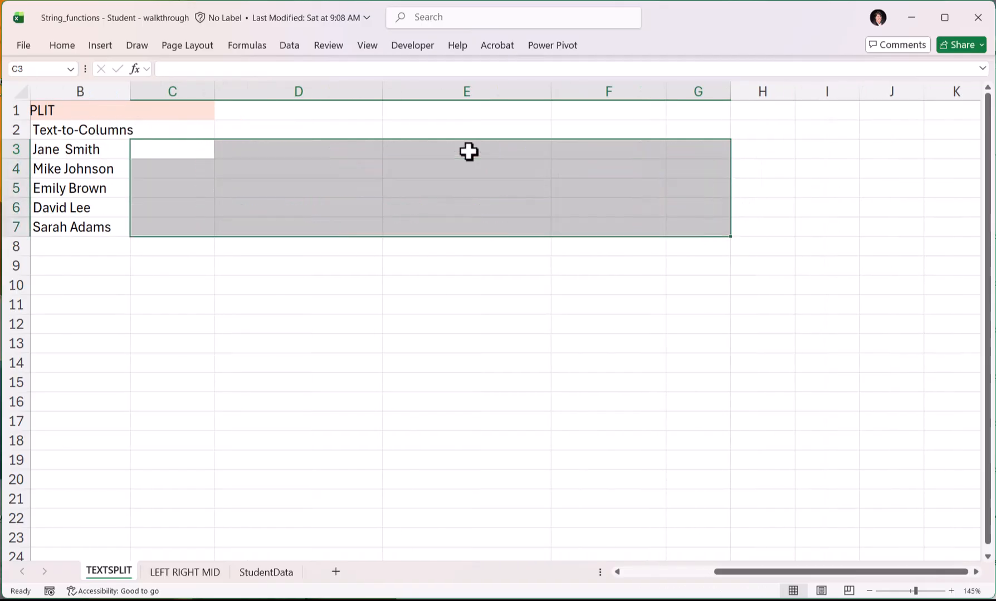
- Autofit column B and enter the heading "TEXTSPLIT" in cell C2
left_click_drag(747, 581, 655, 582)
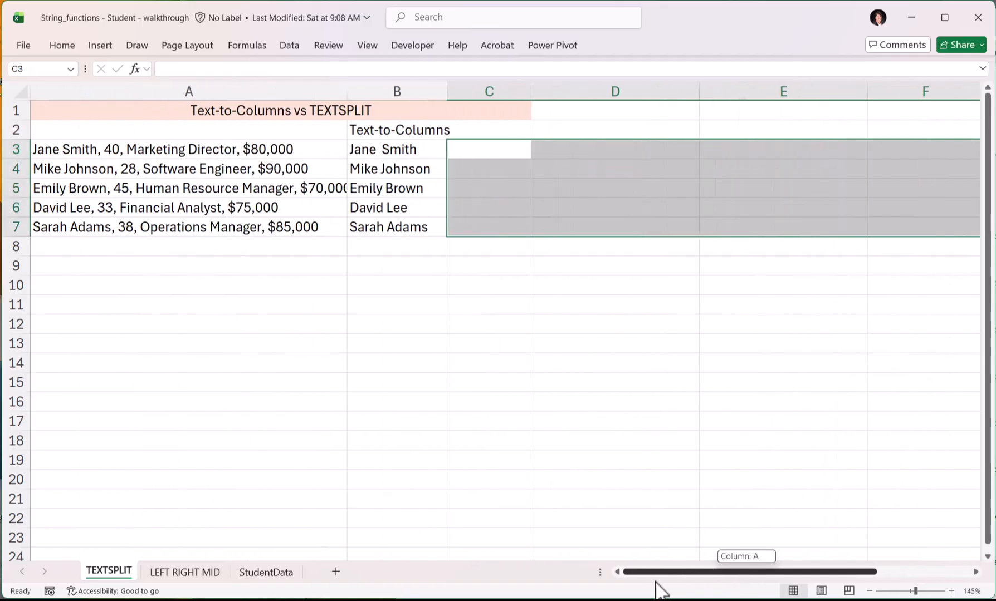
double_click(448, 92)
left_click(478, 125)
type("TE")
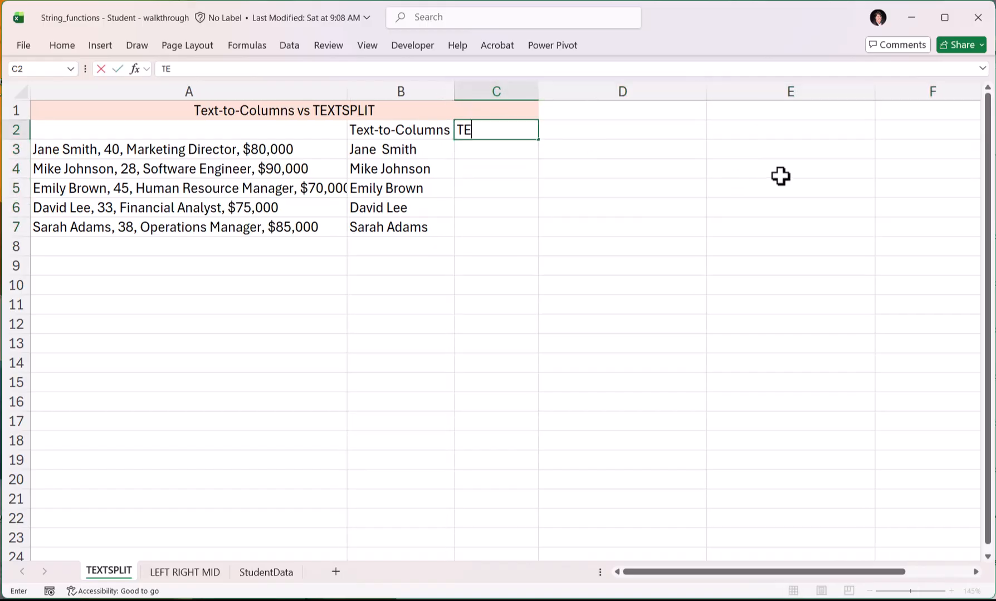
type("XTSPLIT")
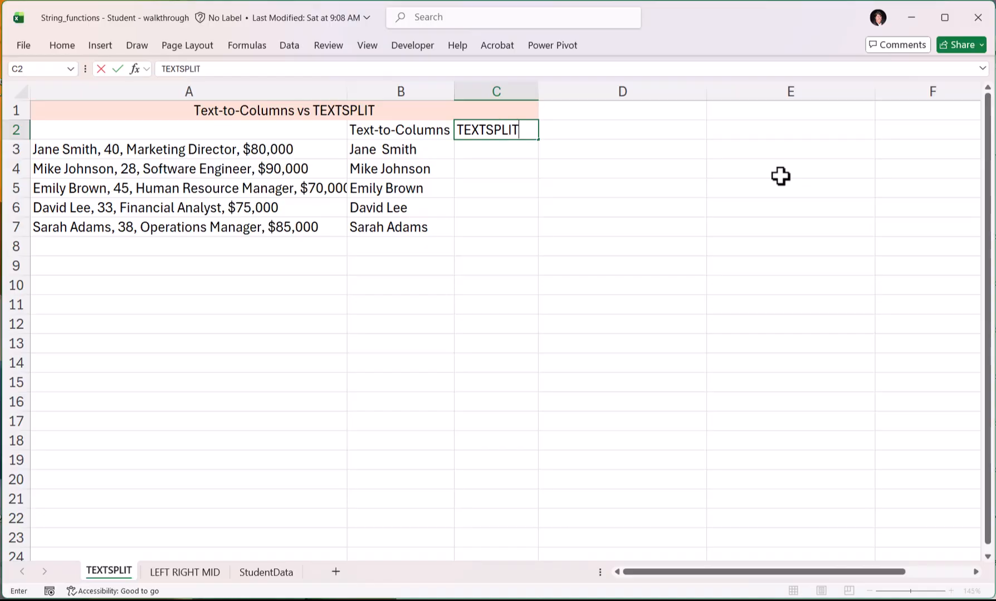
key("Return")
- Enter a TEXTSPLIT formula in C3 that splits the record in A3 at each comma: =TEXTSPLIT(A3,",")
type("=texts")
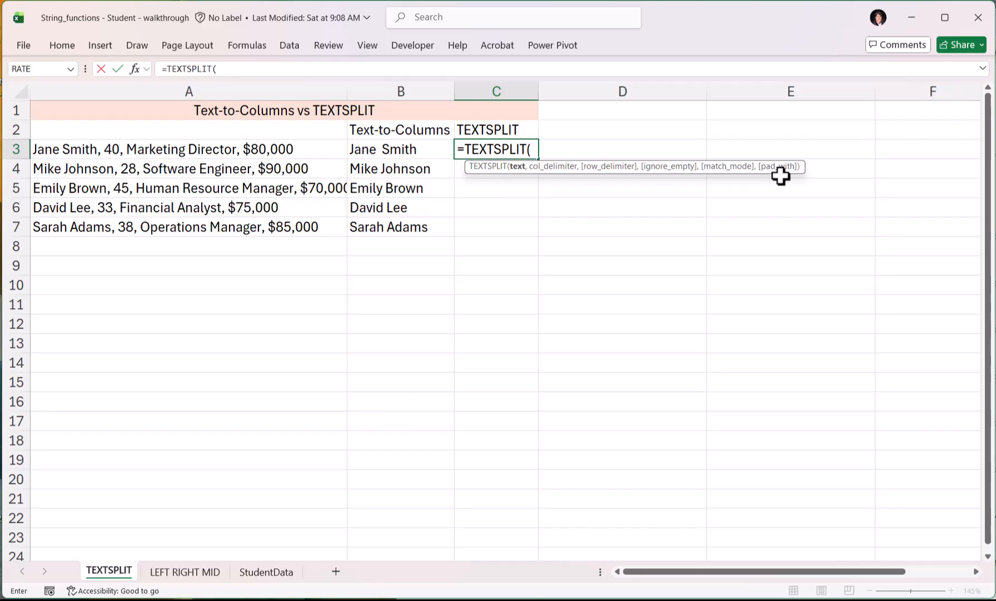
left_click(170, 147)
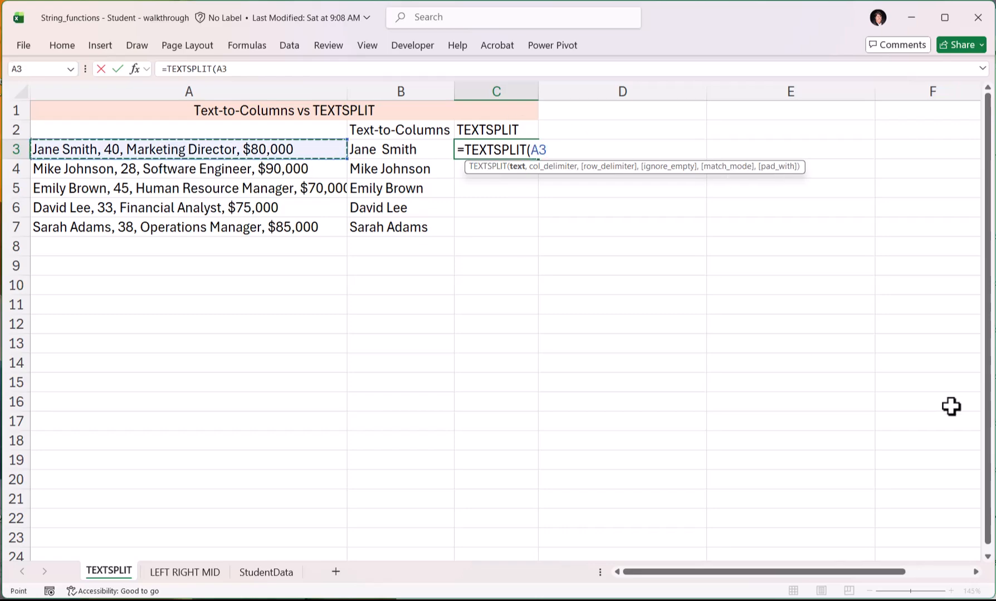
type(",")
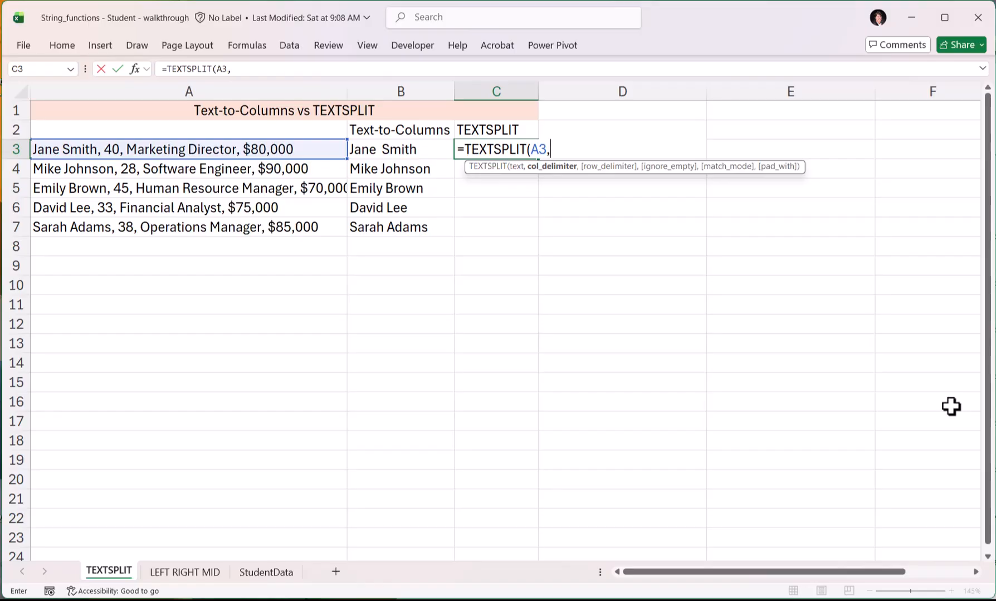
type("\",\"")
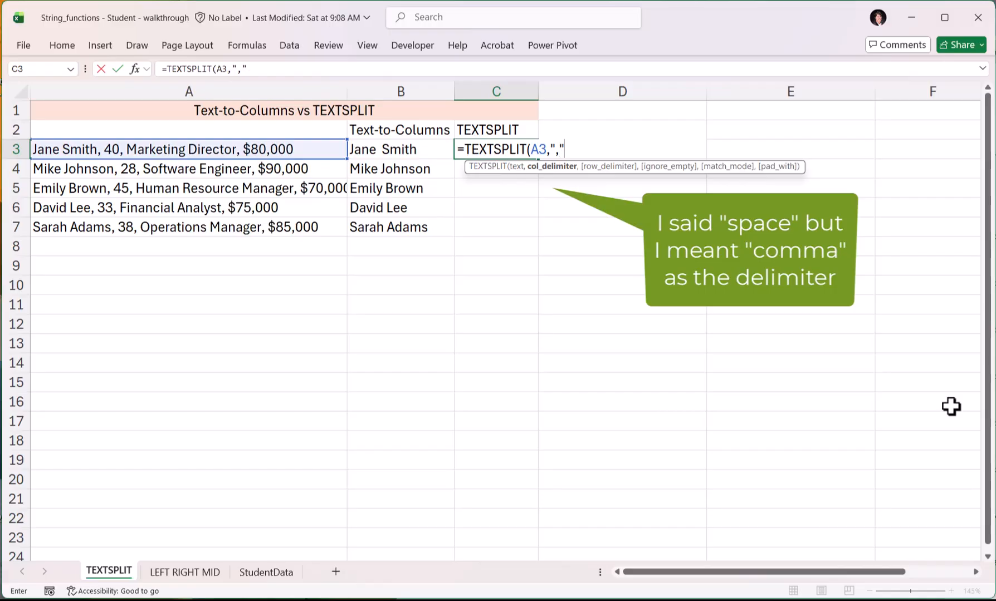
type(")")
key("Return")
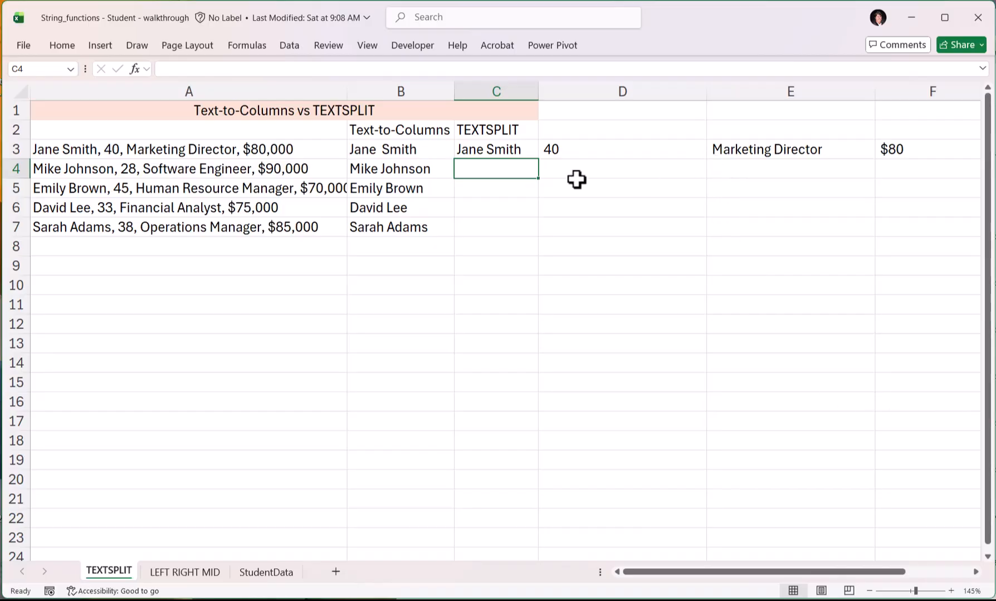
- Change the column delimiter in C3's TEXTSPLIT formula to a comma followed by a space
double_click(497, 150)
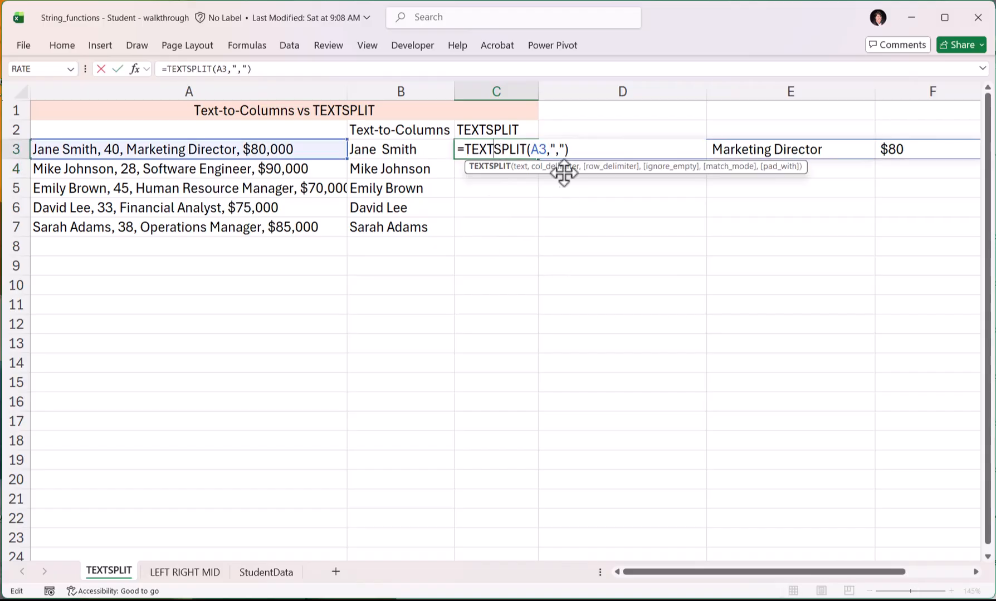
left_click(559, 150)
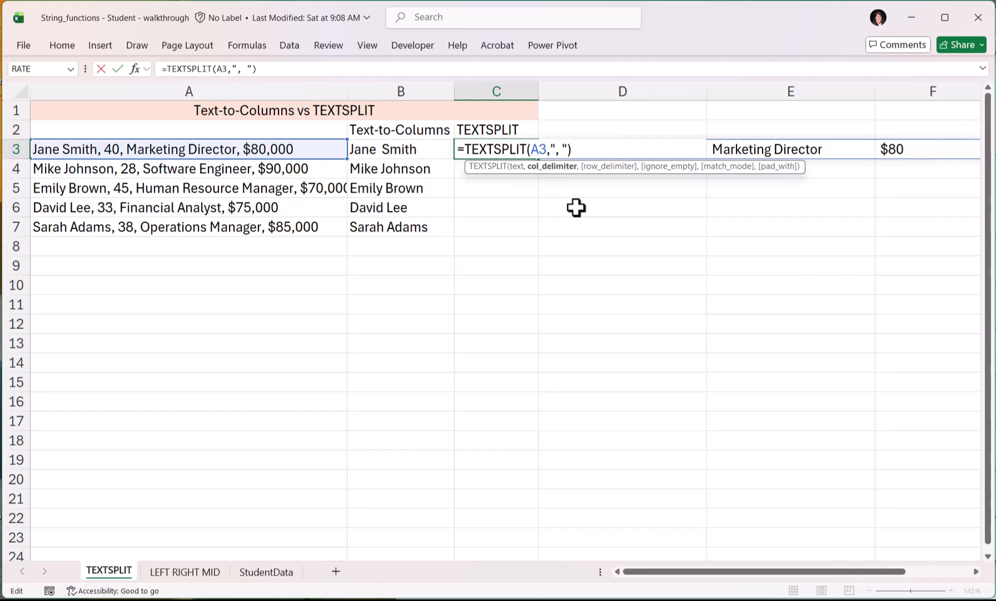
key("Return")
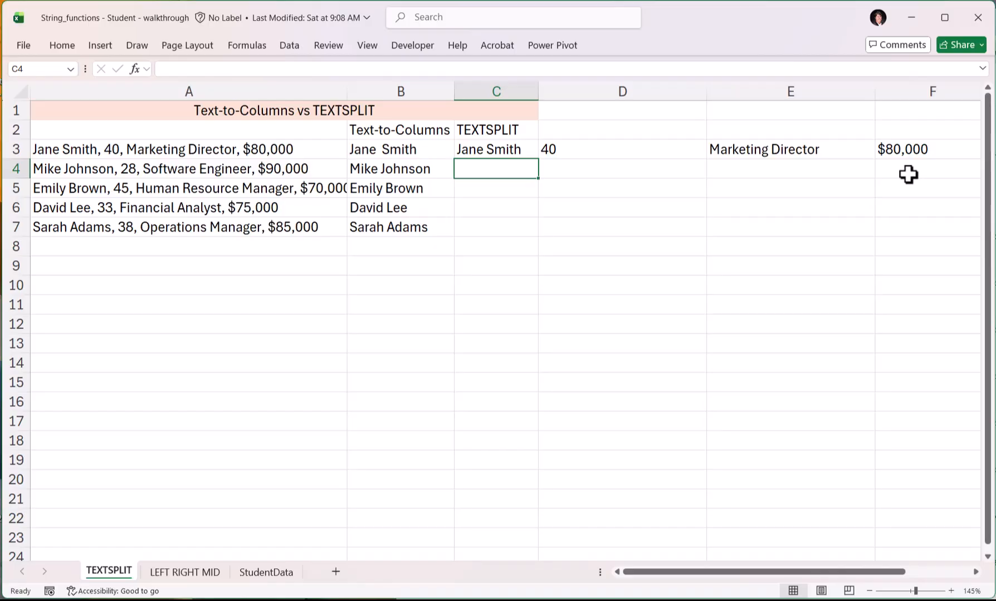
- Fill the TEXTSPLIT formula from C3 down through C7 and check the split ages in D3:D7
left_click(494, 150)
left_click_drag(538, 159, 527, 233)
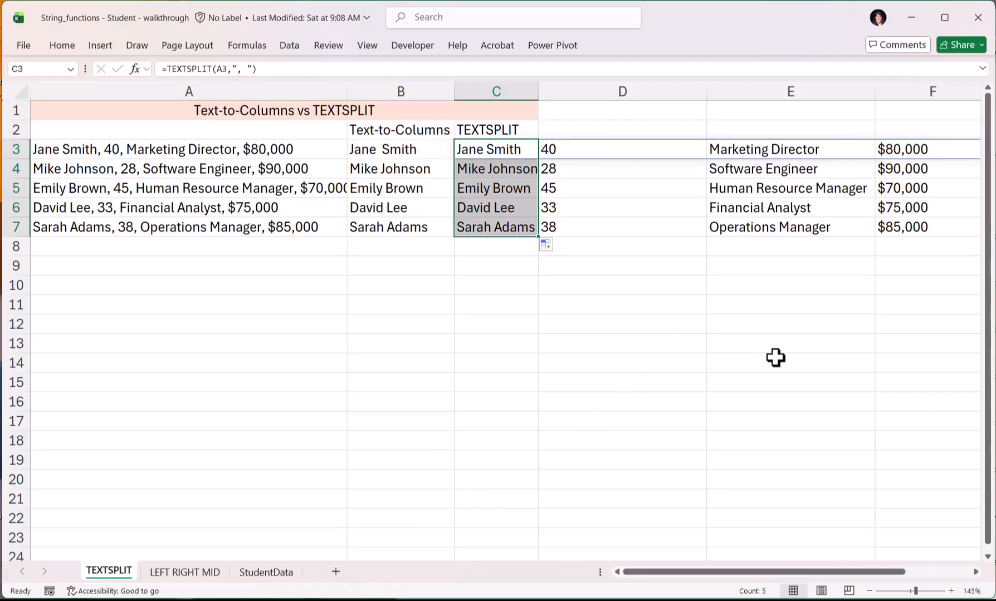
left_click(617, 349)
left_click_drag(553, 149, 554, 225)
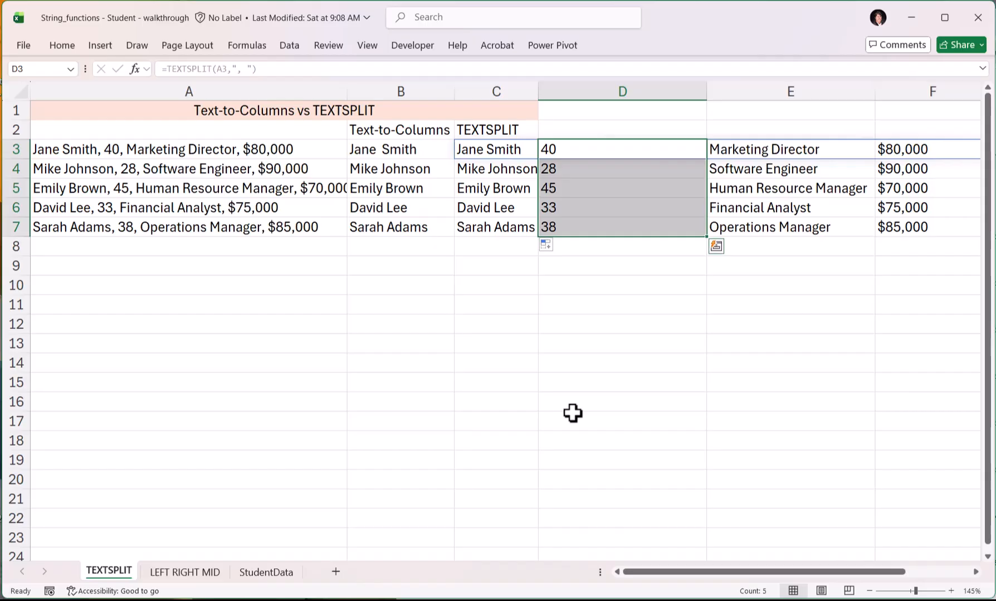
- Enter =XLOOKUP(40,D3:D7,C3:C7) in cell C10 to look up the employee's name by the age 40
left_click(509, 292)
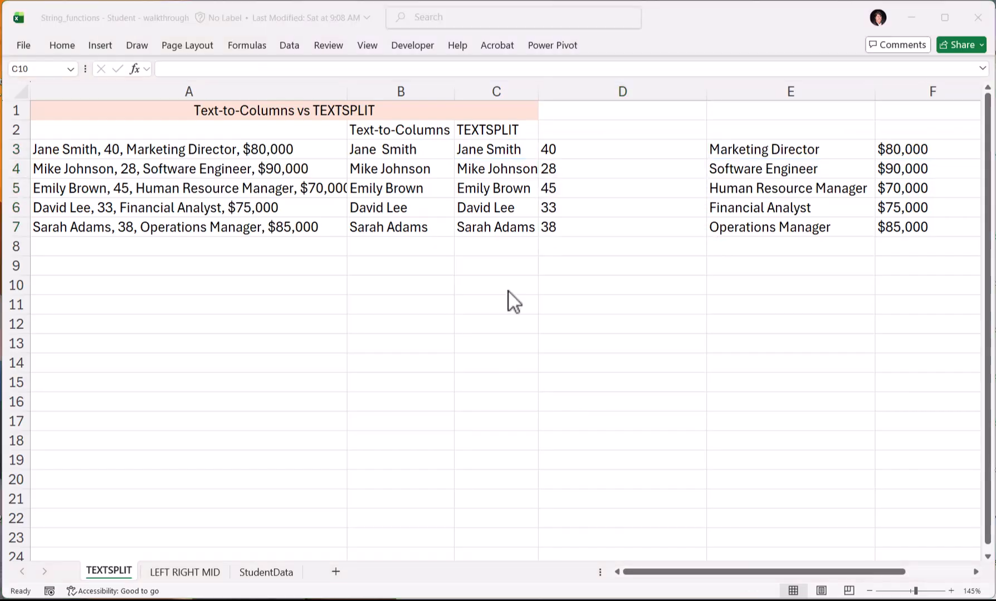
type("=")
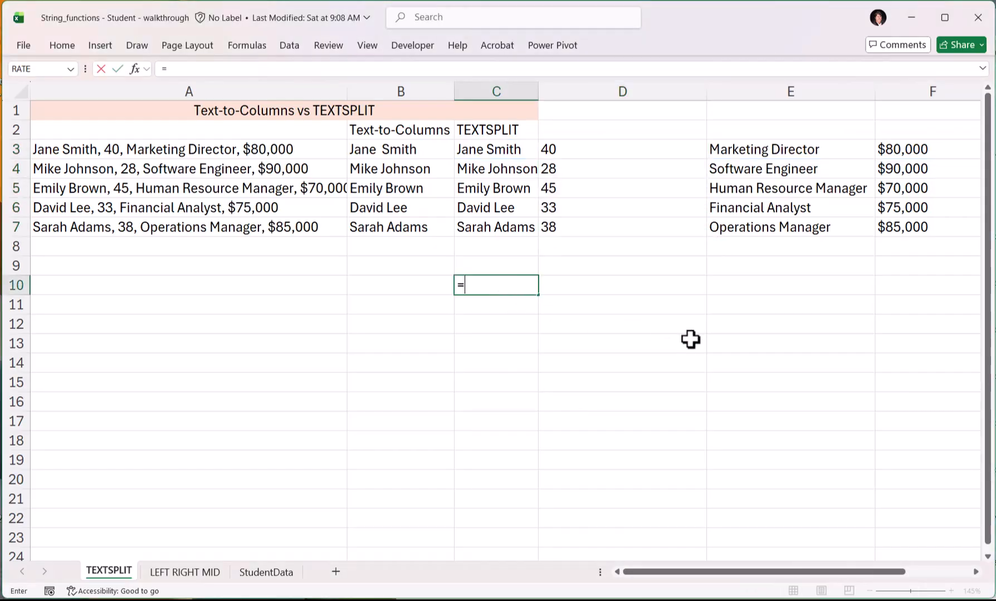
type("xlo")
key("Tab")
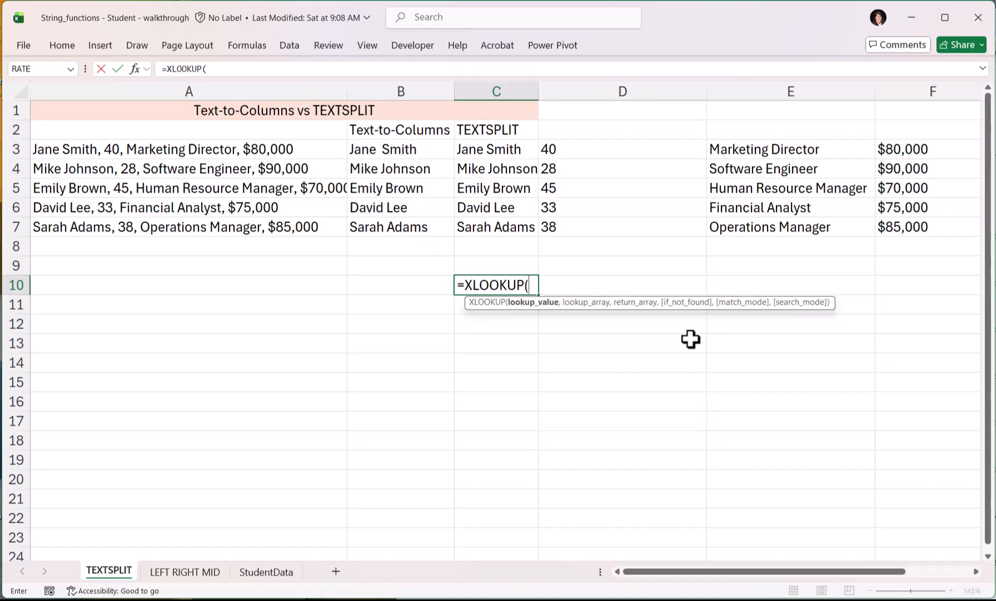
type("40,")
left_click_drag(578, 149, 564, 221)
type(",")
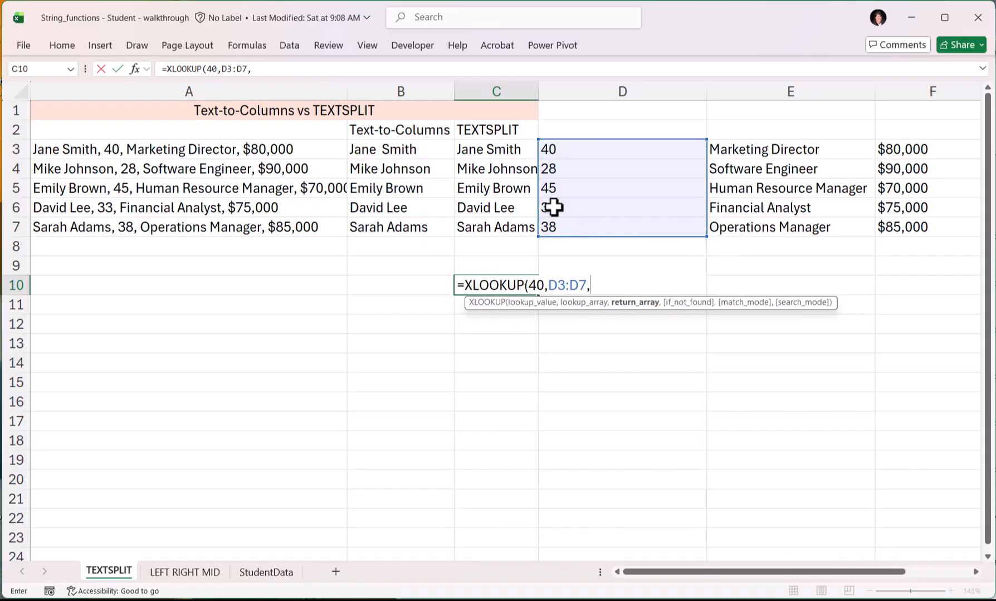
left_click_drag(494, 148, 504, 230)
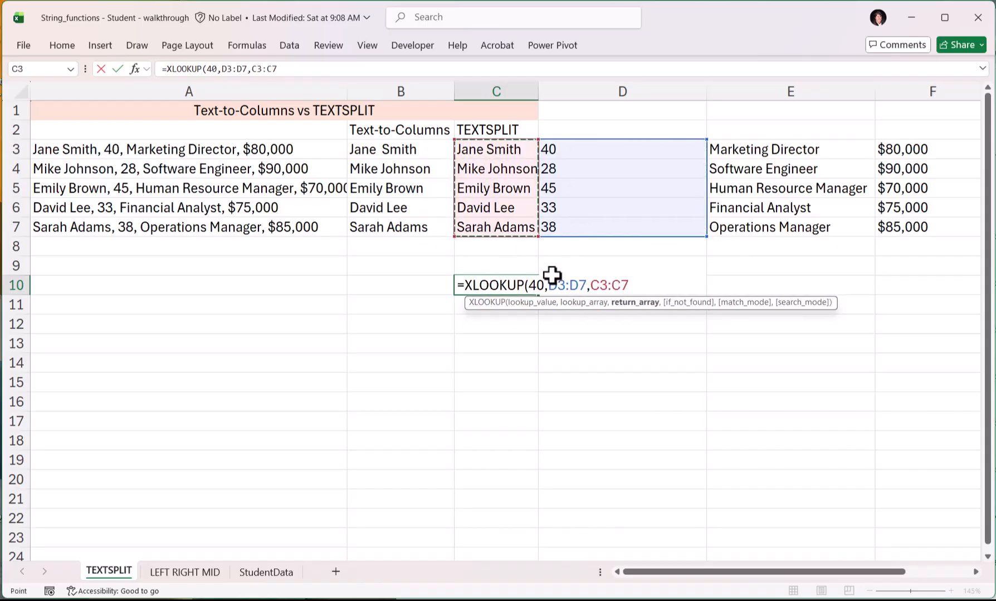
type(")")
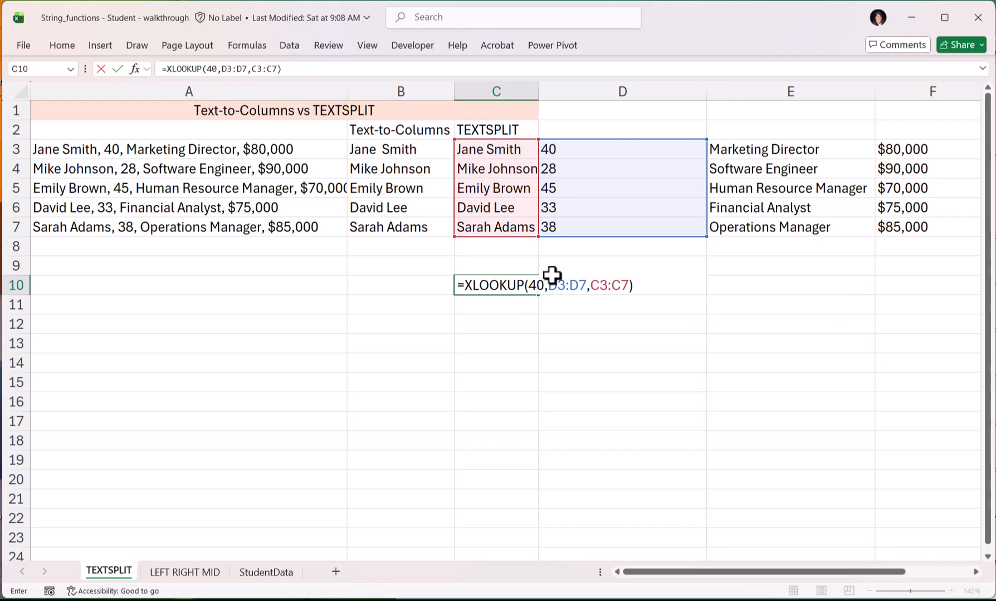
key("Return")
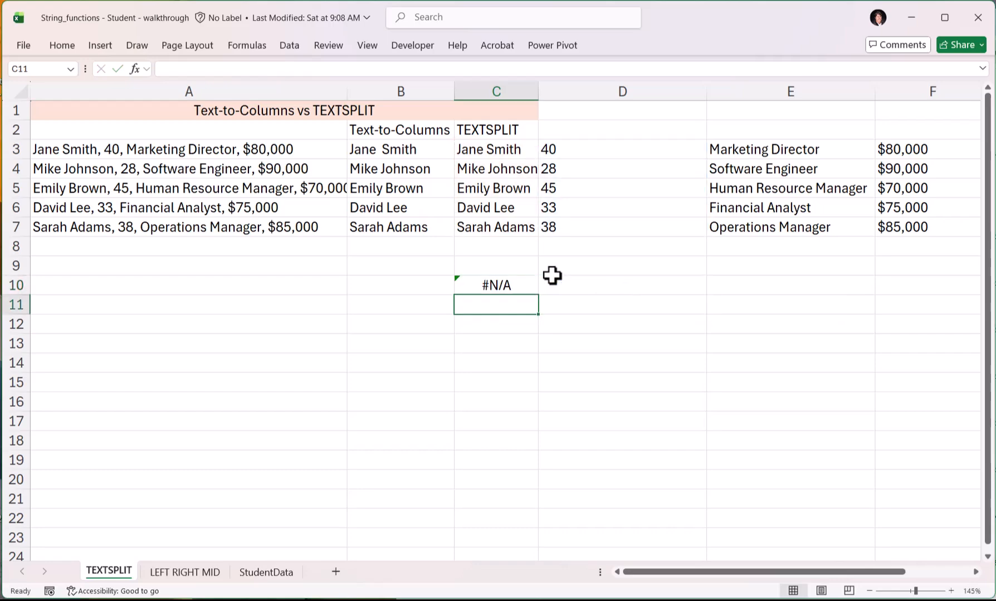
- Inspect the XLOOKUP formula in C10 and the TEXTSPLIT formula behind cells C3 and E3
double_click(518, 286)
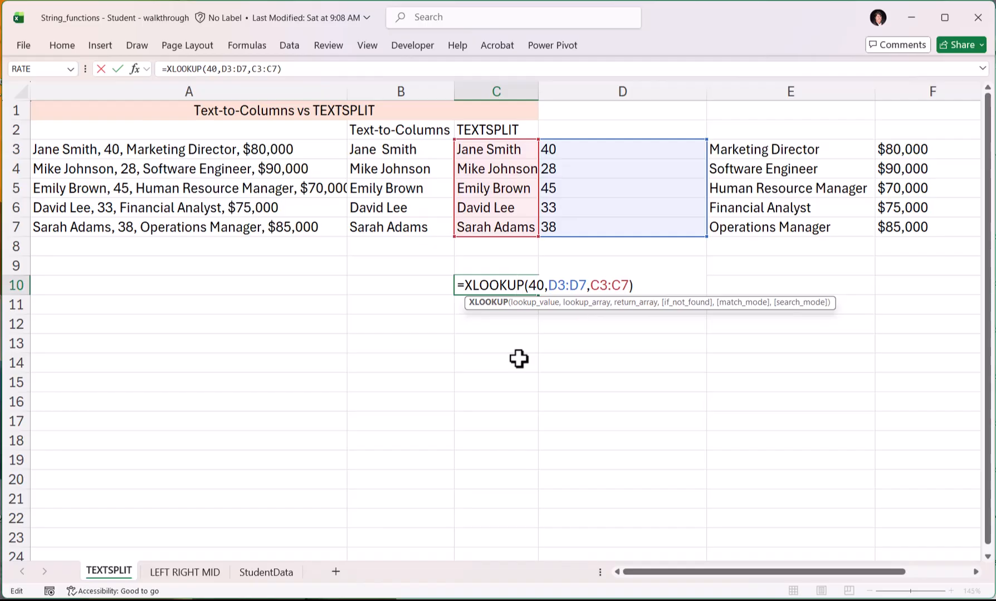
key("Escape")
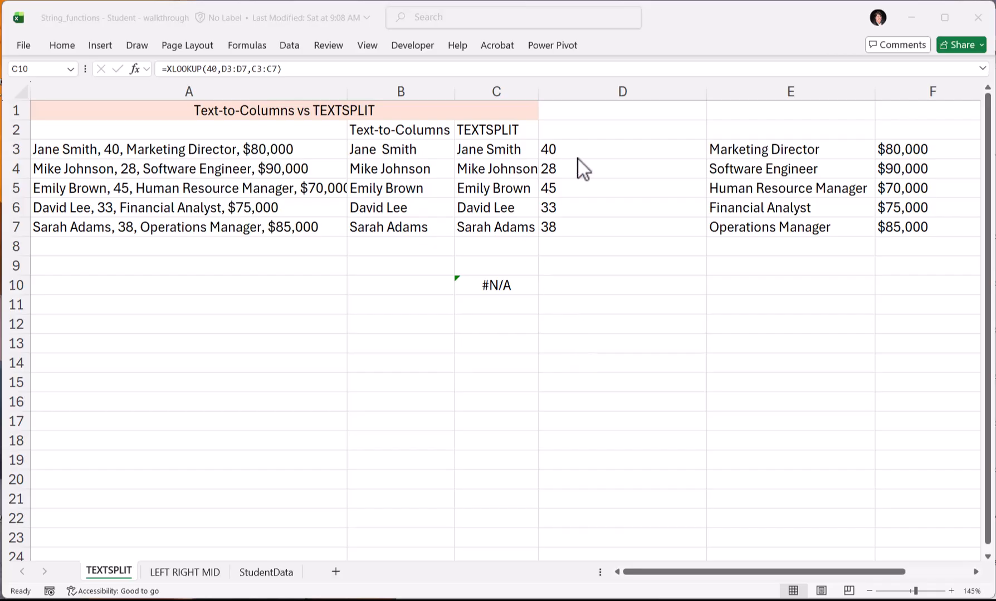
left_click(533, 151)
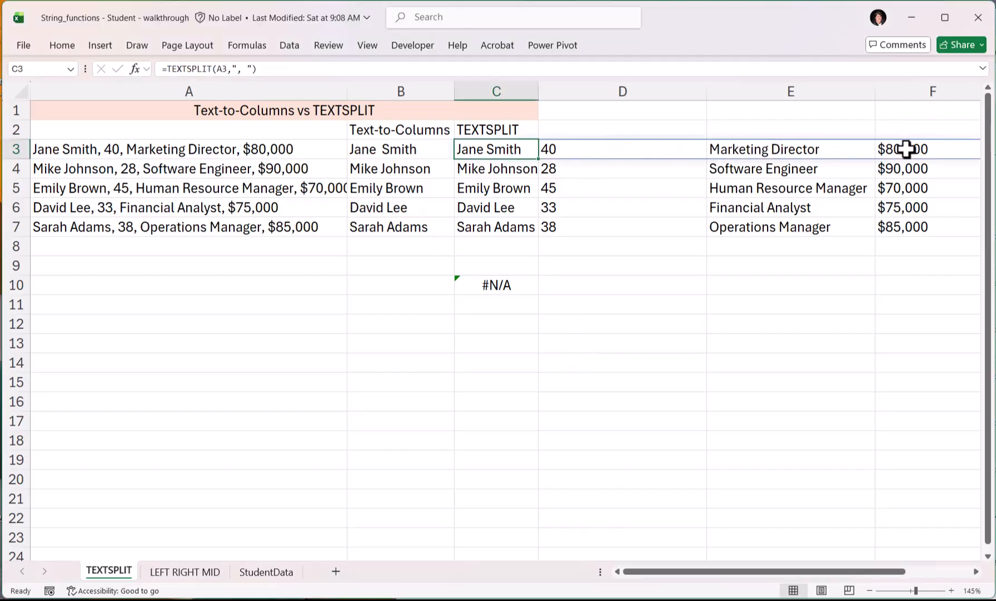
left_click(827, 150)
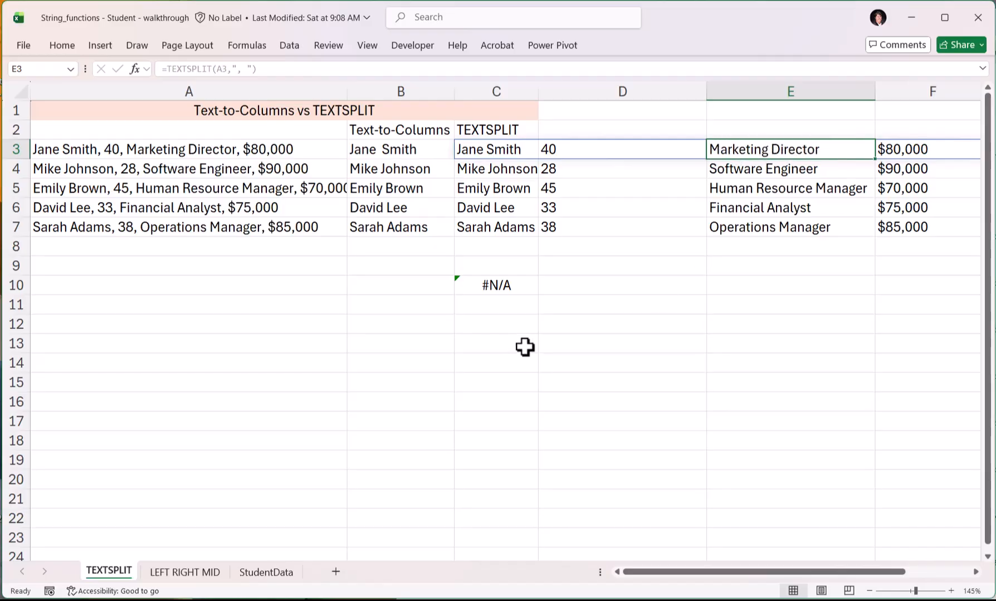
left_click(506, 305)
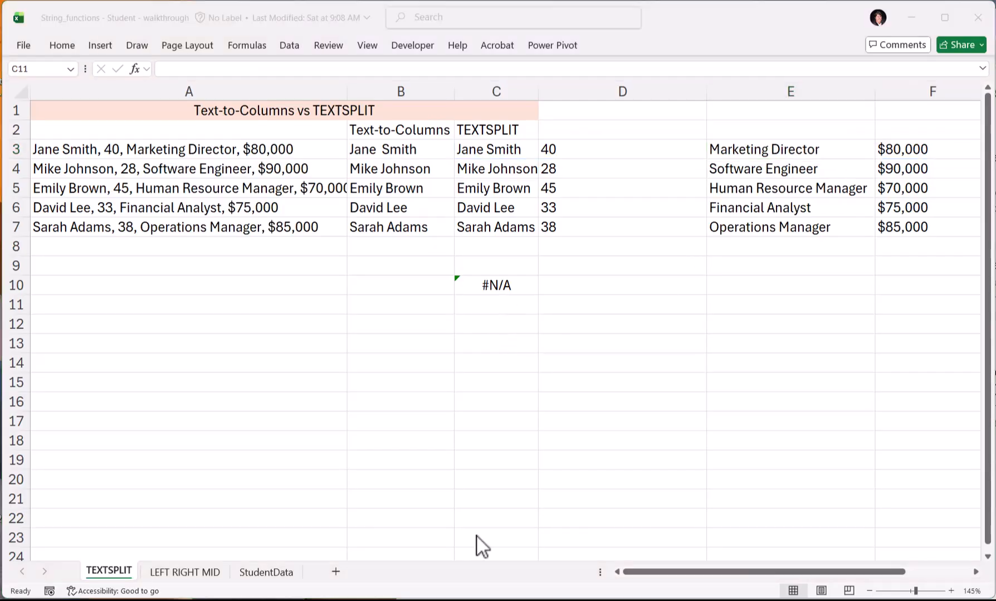
- Enclose the lookup value 40 in quotation marks in C10's XLOOKUP formula so it is treated as text
left_click(509, 287)
double_click(510, 288)
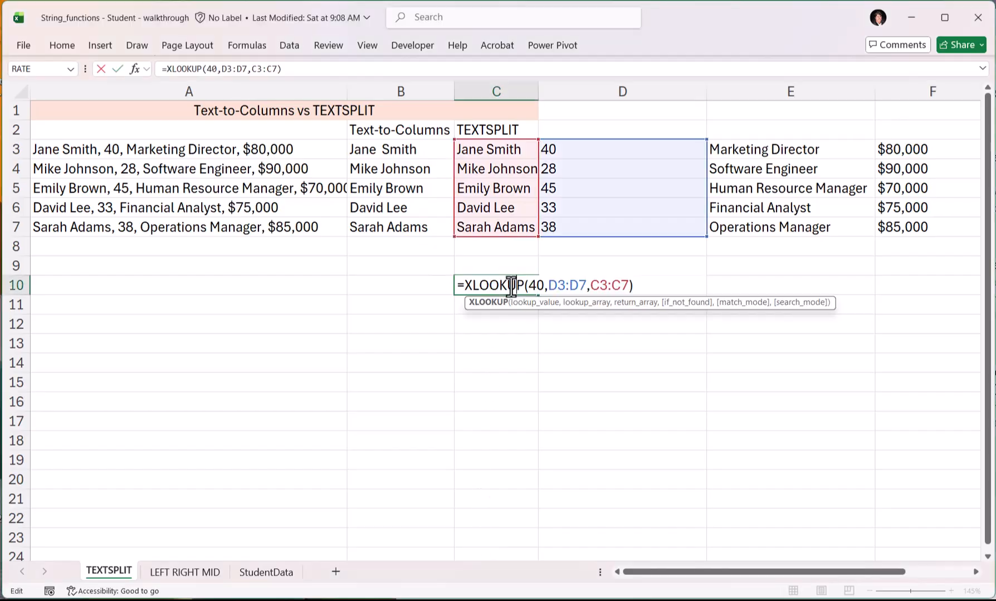
left_click(527, 285)
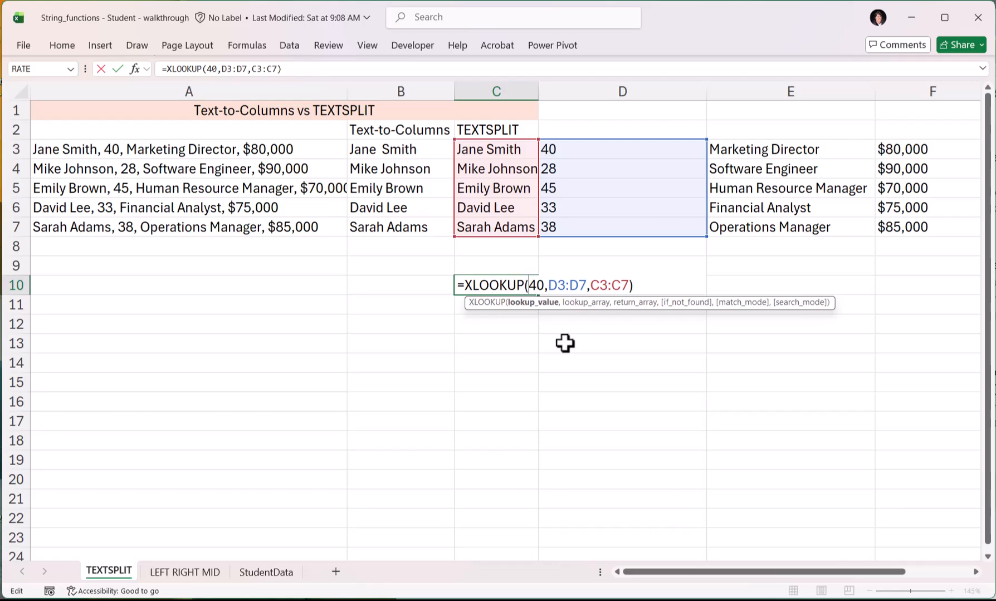
type("\"40")
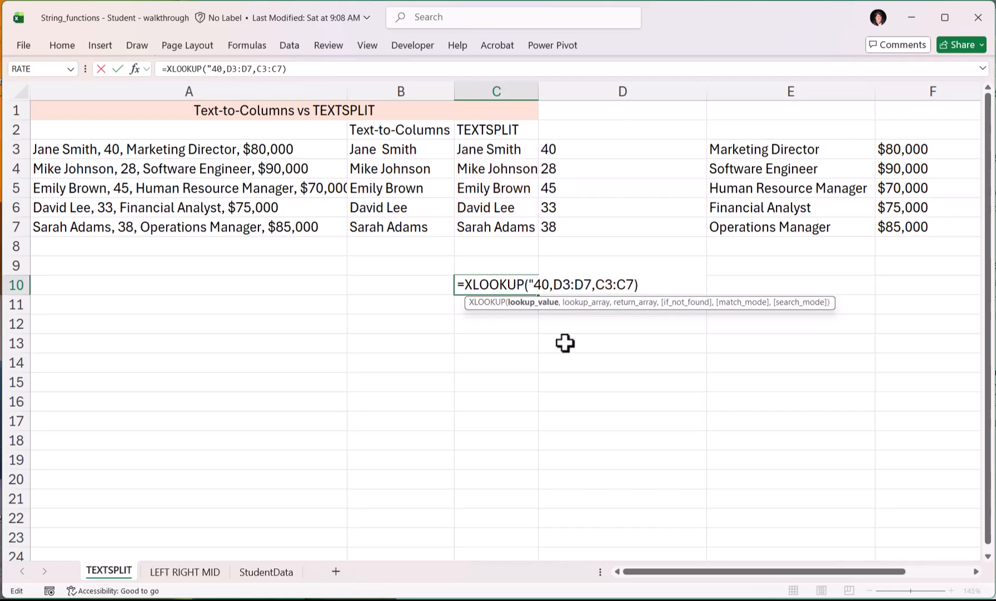
type("\"")
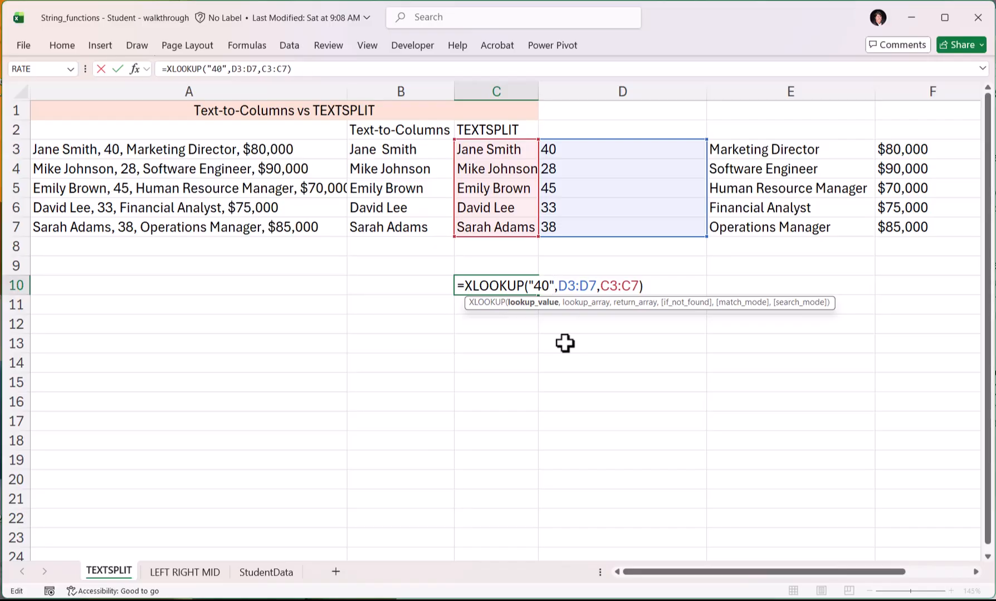
key("Return")
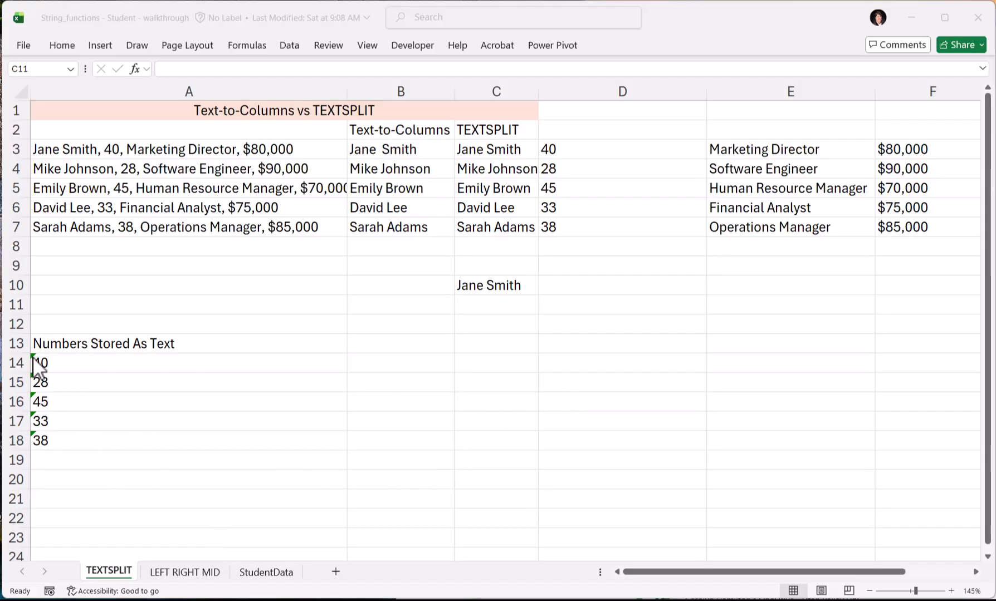
- View the error-checking options for the number stored as text in A14, and close them without applying any
left_click(79, 367)
left_click(79, 366)
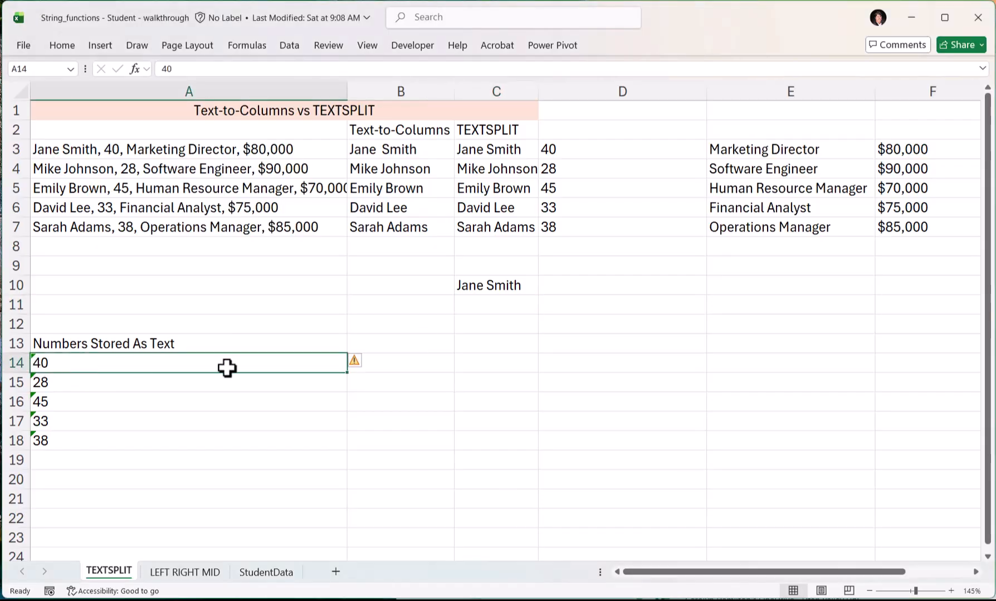
left_click(367, 363)
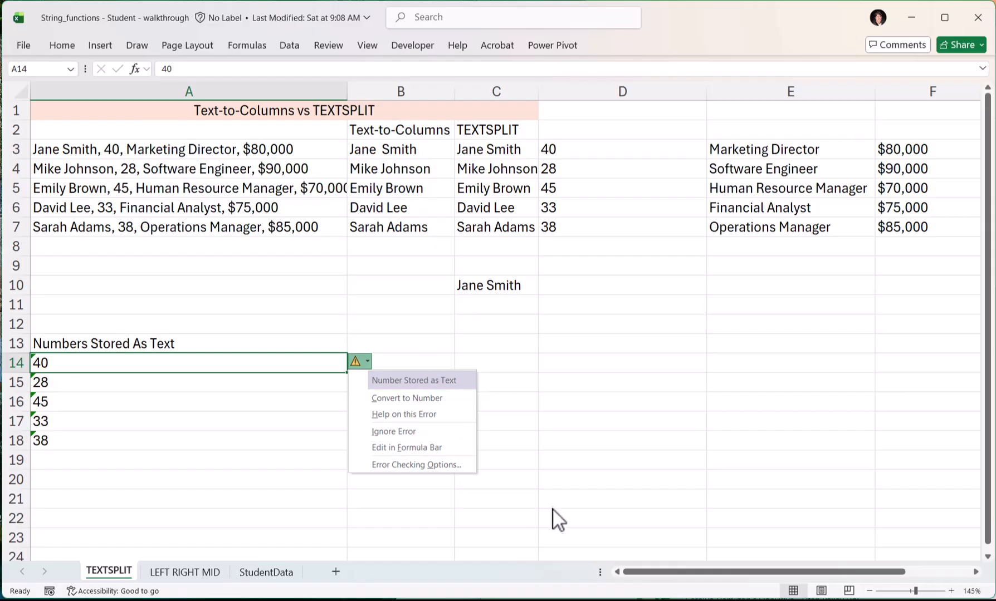
left_click(528, 449)
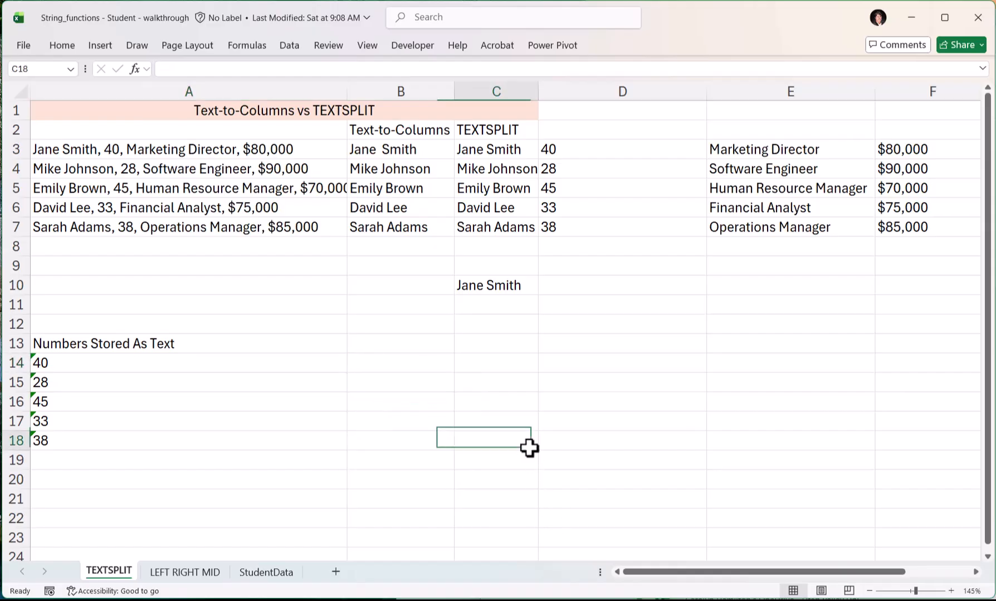
- Enter =A14*1 in cell B14 to convert the text value in A14 to a number
left_click(376, 359)
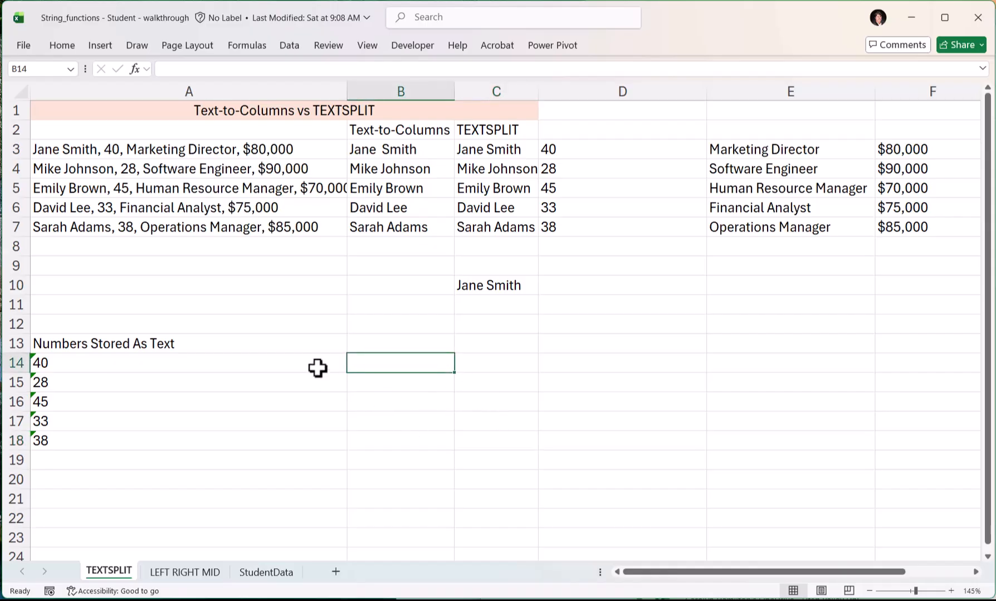
type("=")
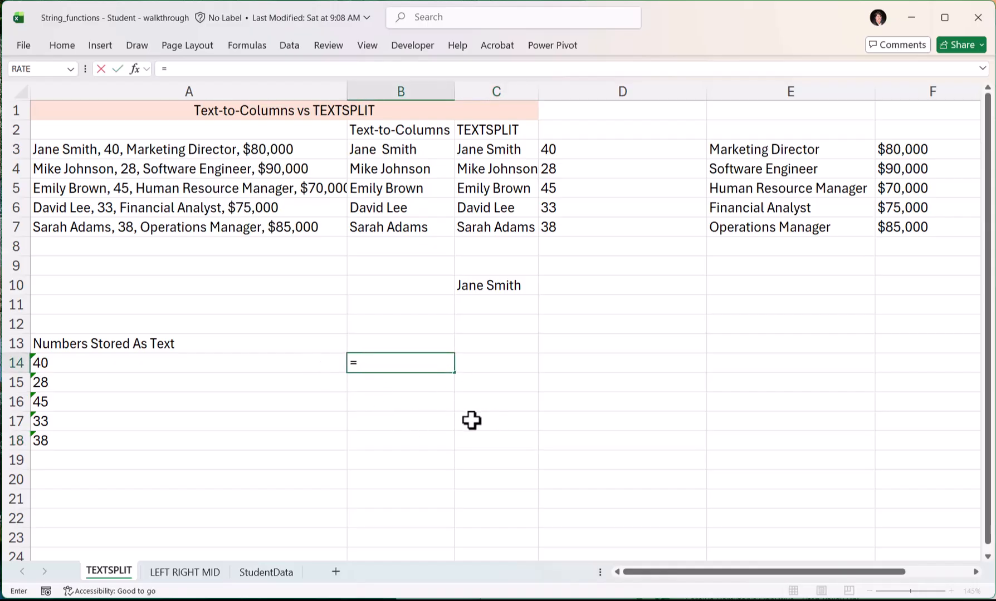
key("Left")
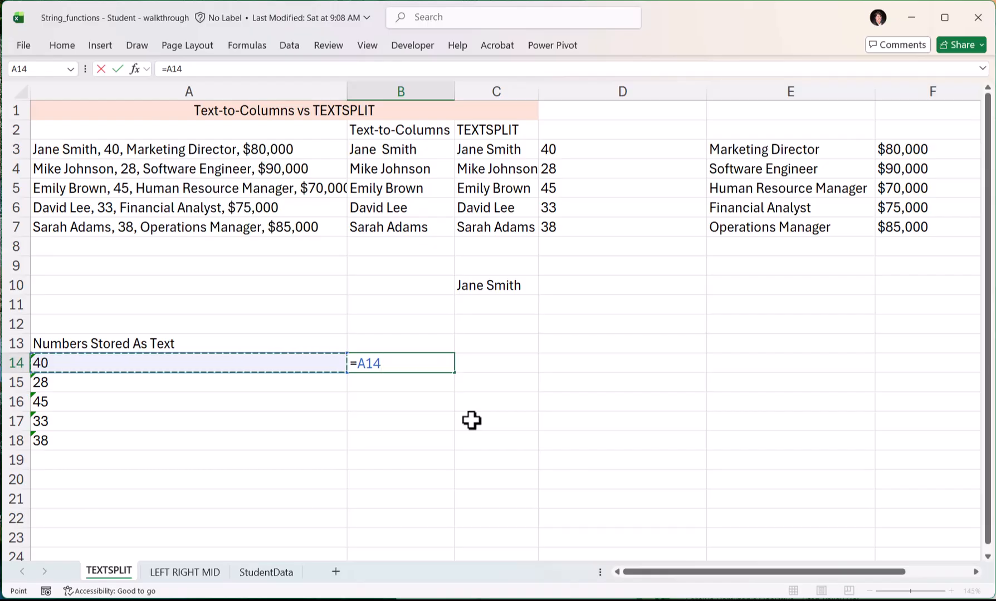
type("*1")
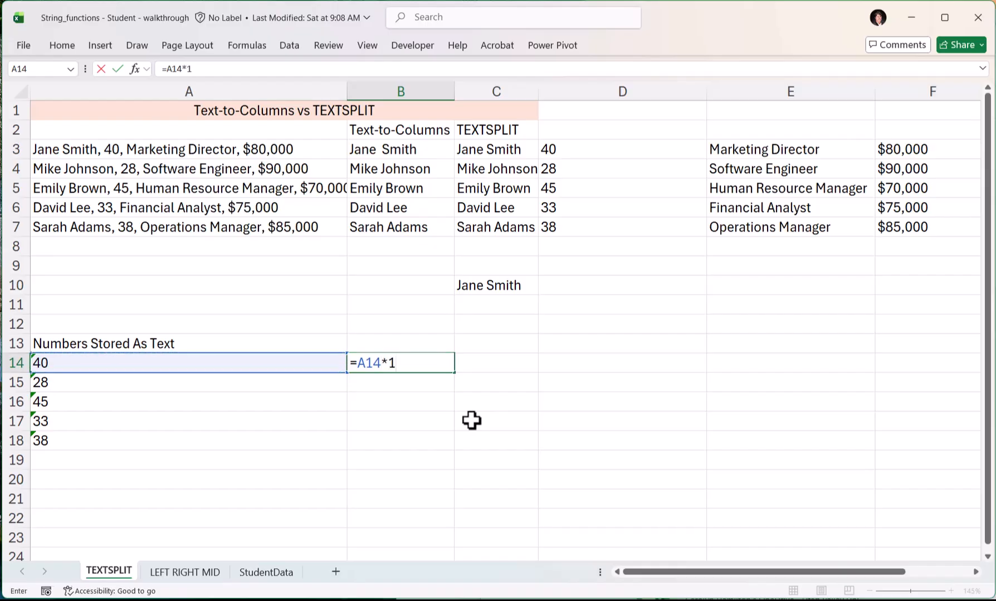
key("Return")
- Enter =--A15 in cell B15 to convert the text value in A15 to a number
type("=")
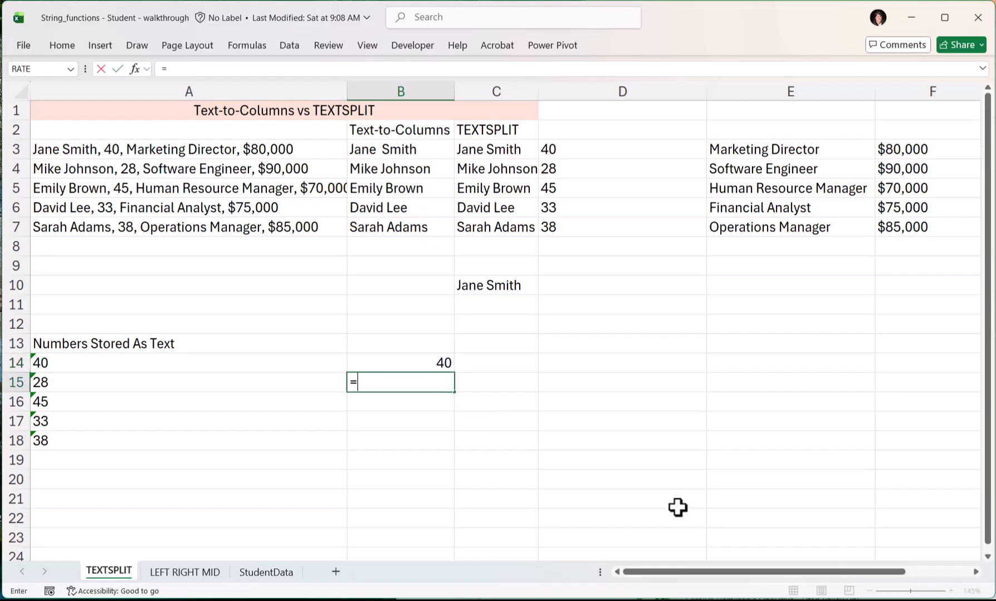
type("--")
key("Left")
key("Tab")
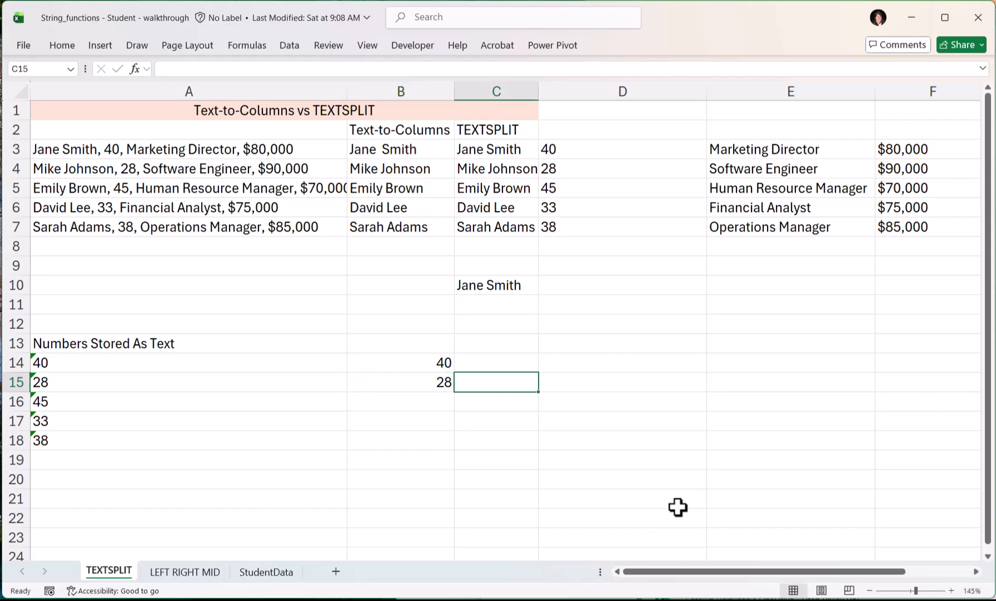
key("Return")
- Enter =A16+0 in cell B16 to convert the text value in A16 to a number
type("=")
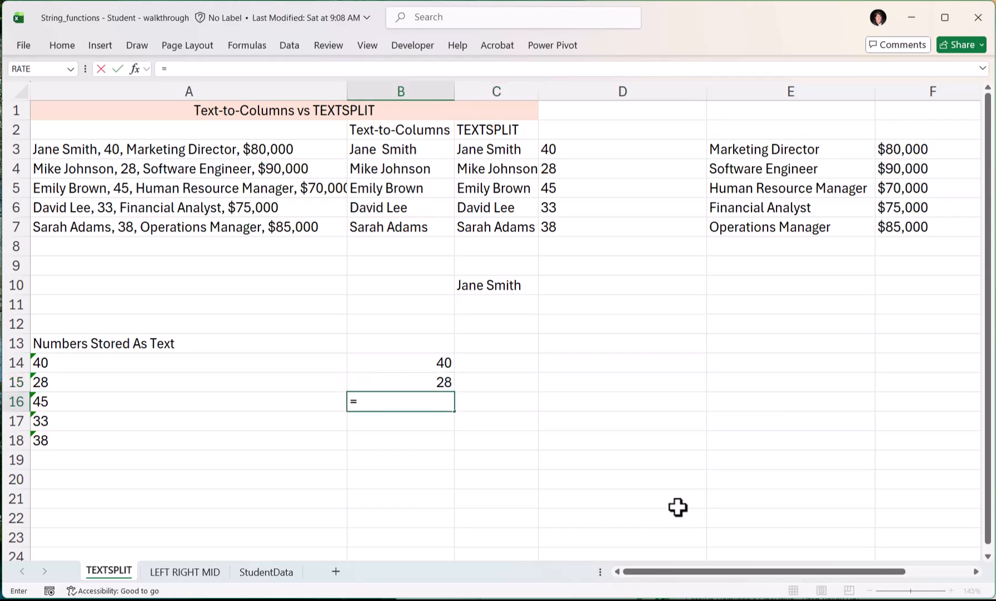
key("Left")
type("+0")
key("Return")
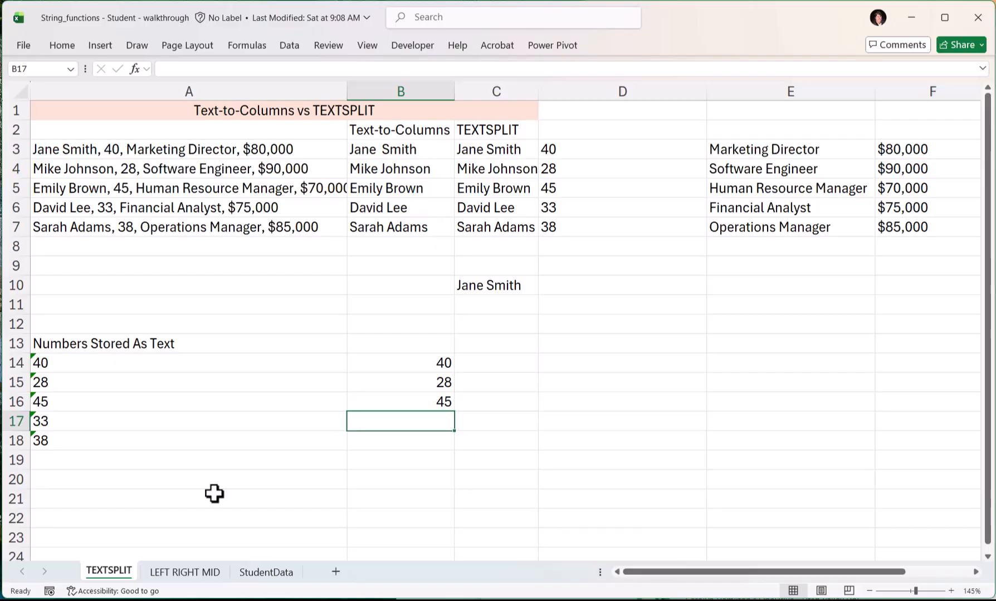
- Enter =VALUE(A17) in cell B17 to convert the text value in A17 to a number
type("=value")
key("Tab")
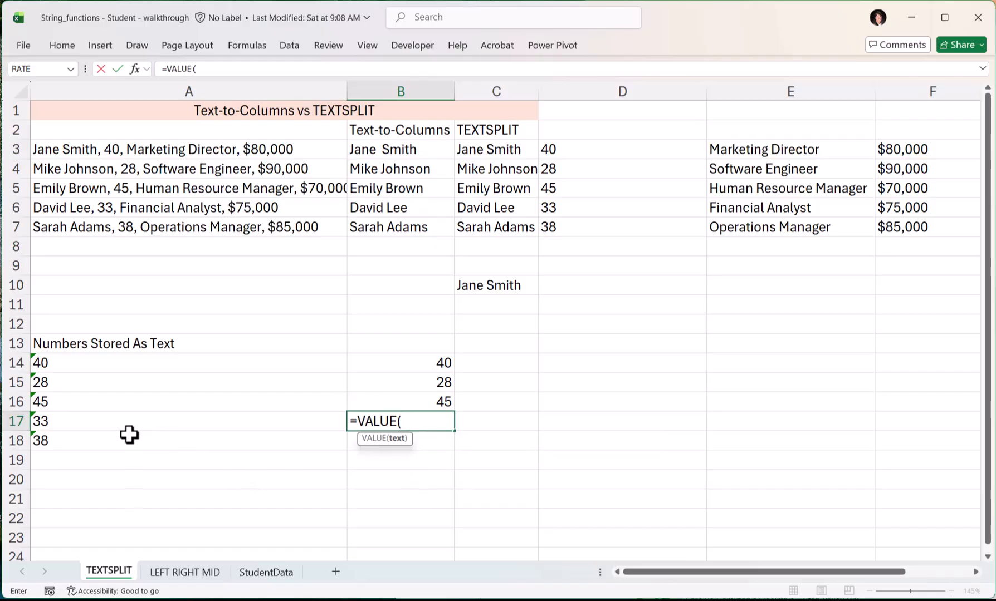
left_click(88, 422)
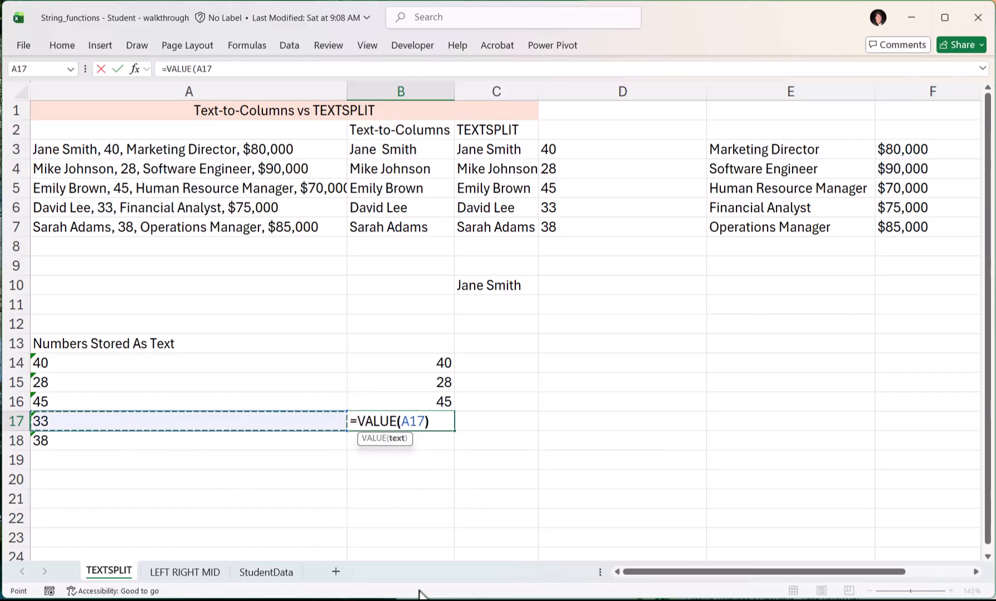
key("Return")
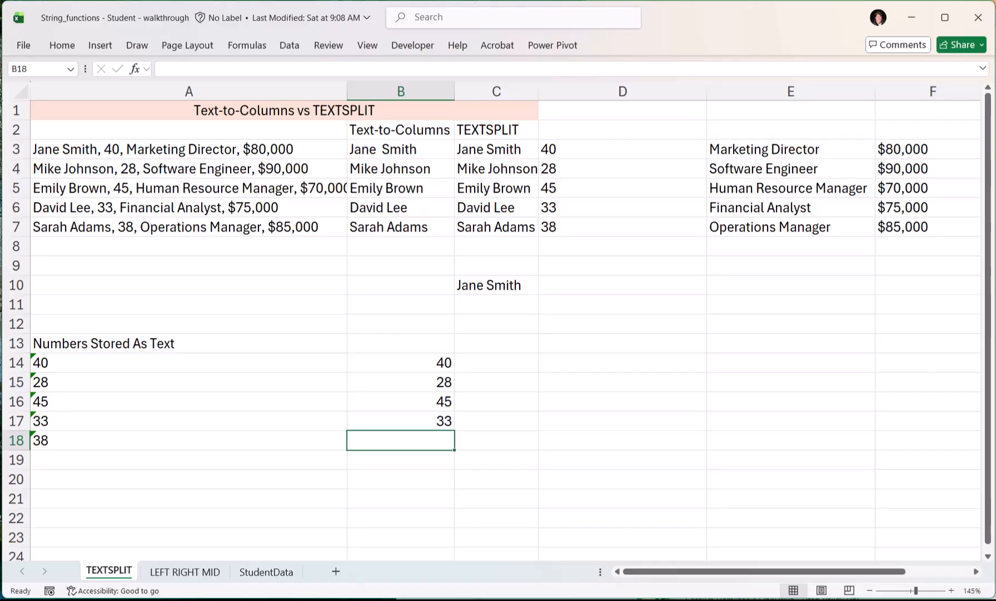
key("alt+Tab")
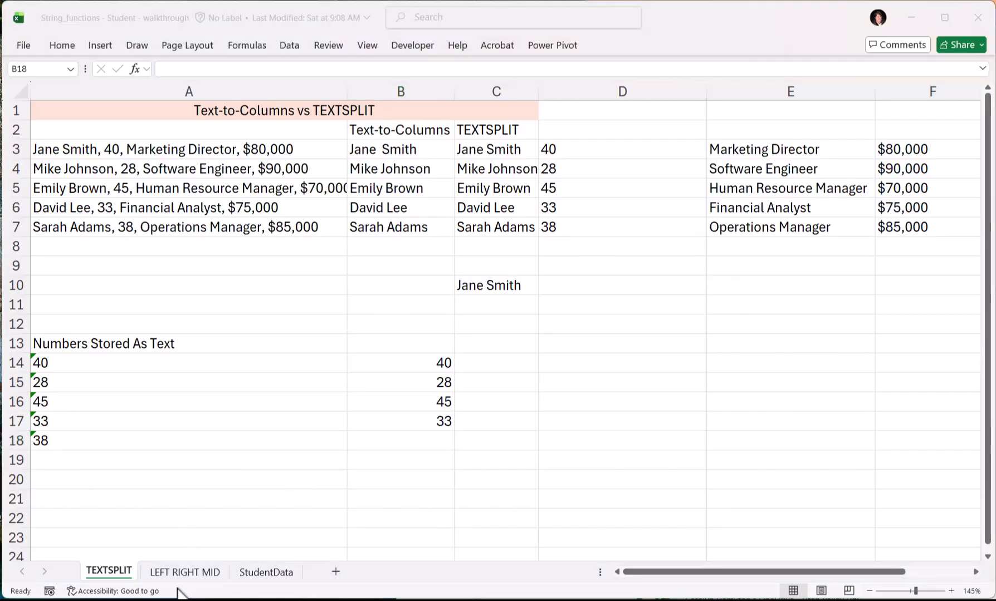
key("alt+Tab")
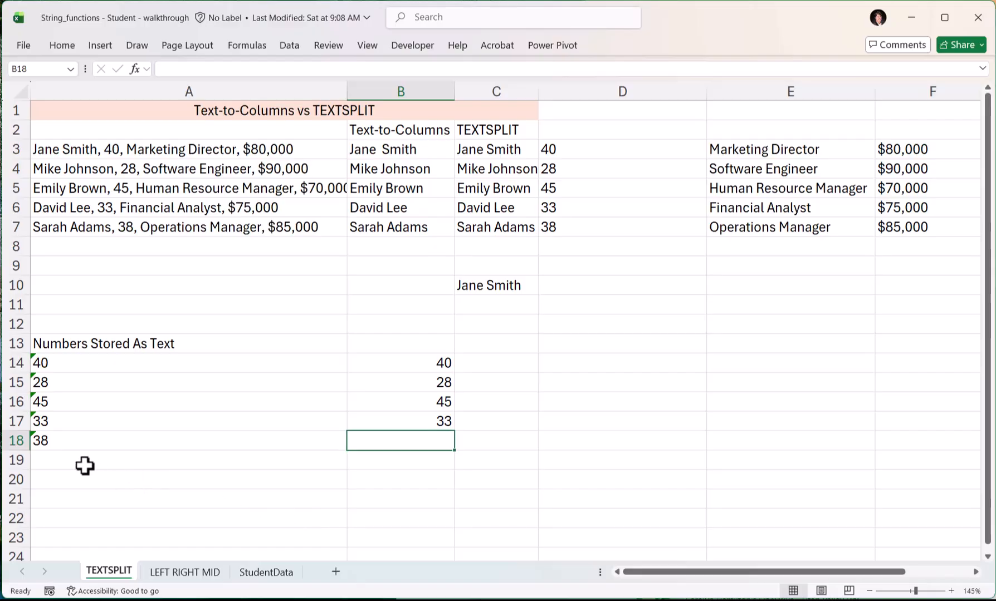
- Enter a person's first name in A19 and the formula =A19*1 in B19 to test the conversion on non-numeric text
left_click(85, 461)
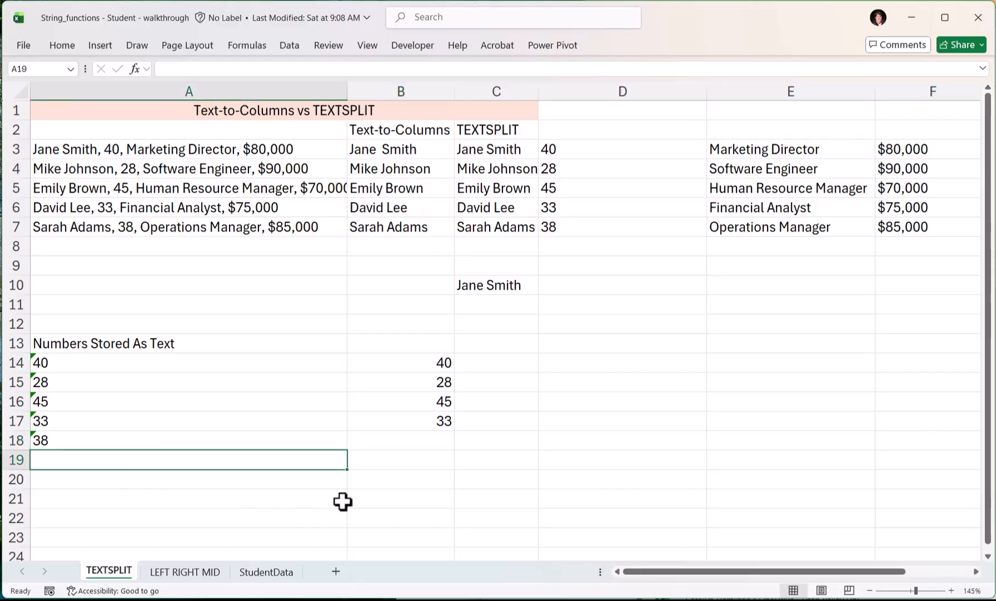
type("Jane")
key("Tab")
type("=")
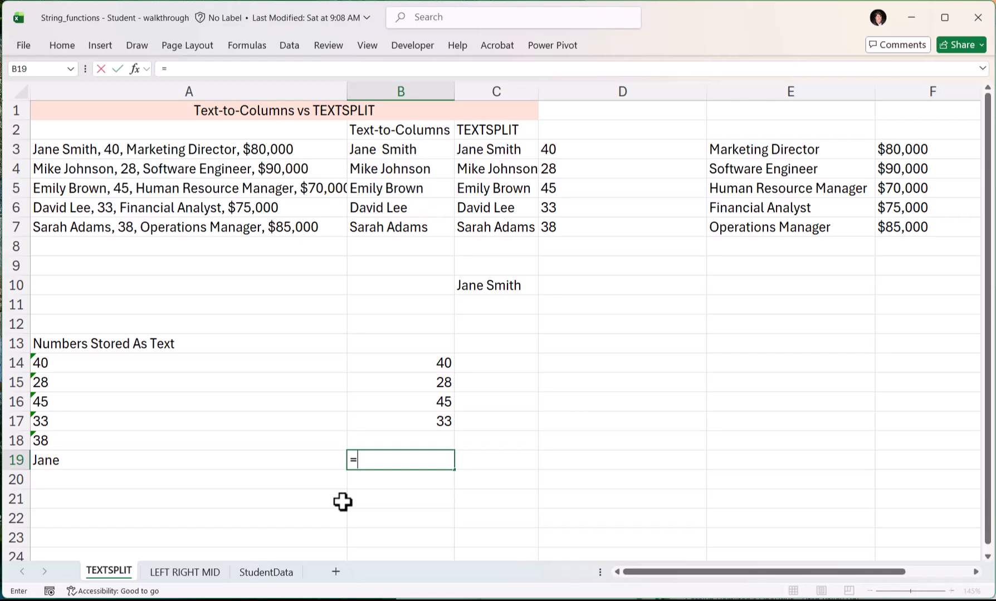
key("Left")
type("*1")
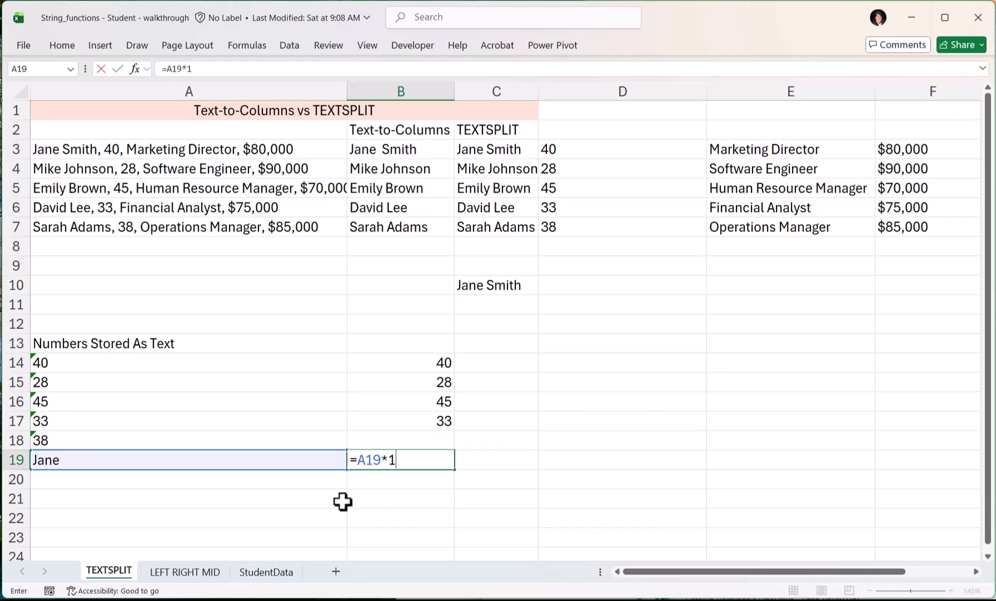
key("Return")
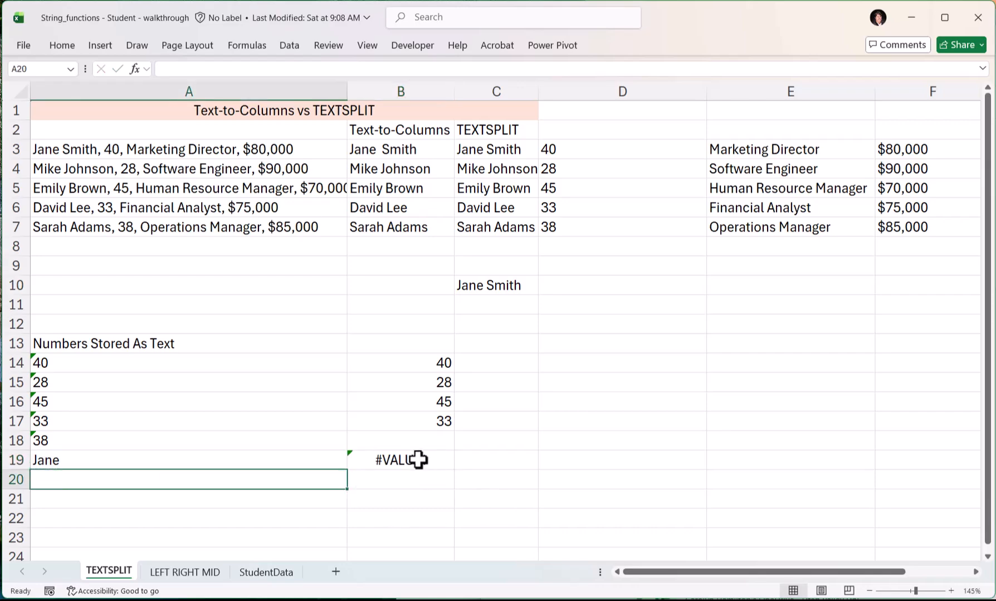
left_click(416, 480)
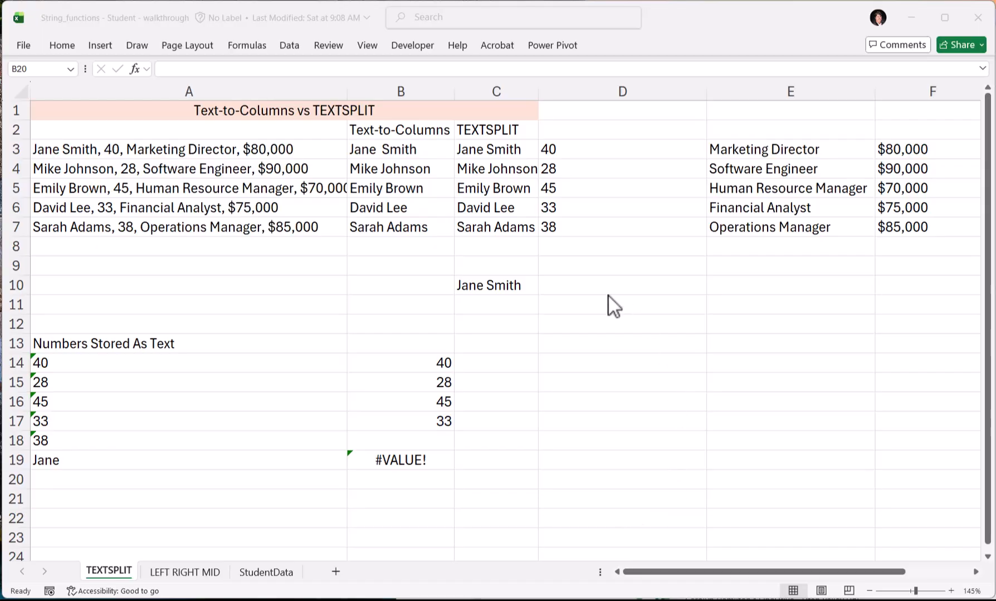
- Append *1 to the TEXTSPLIT formula in C3, and narrow column D
left_click(499, 154)
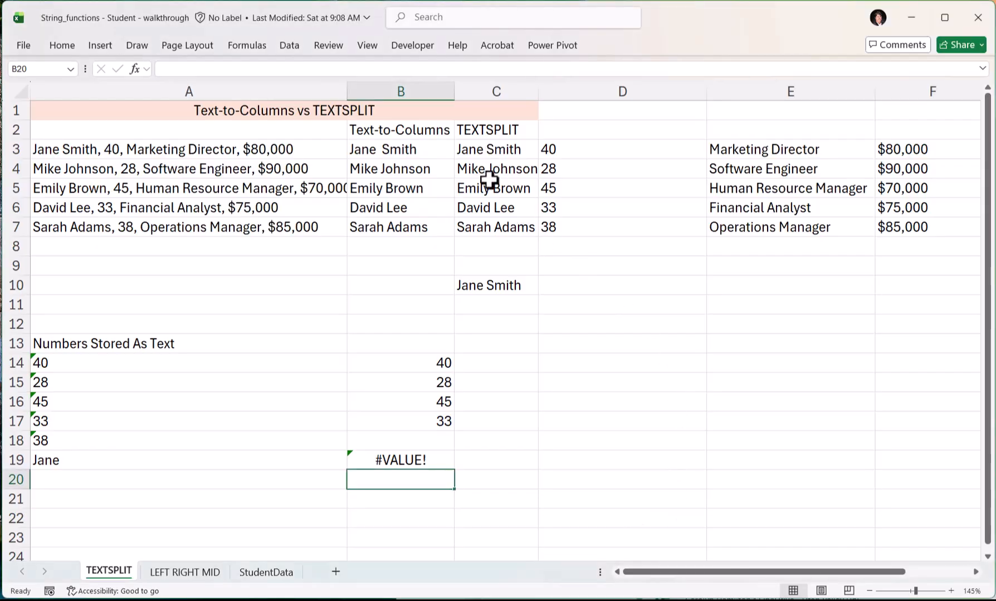
double_click(480, 150)
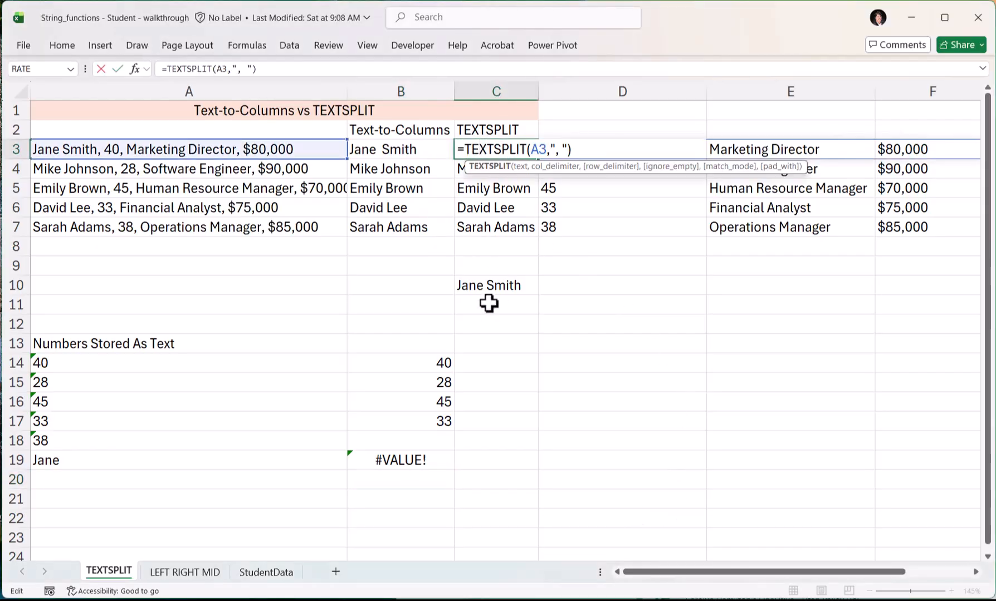
left_click(567, 149)
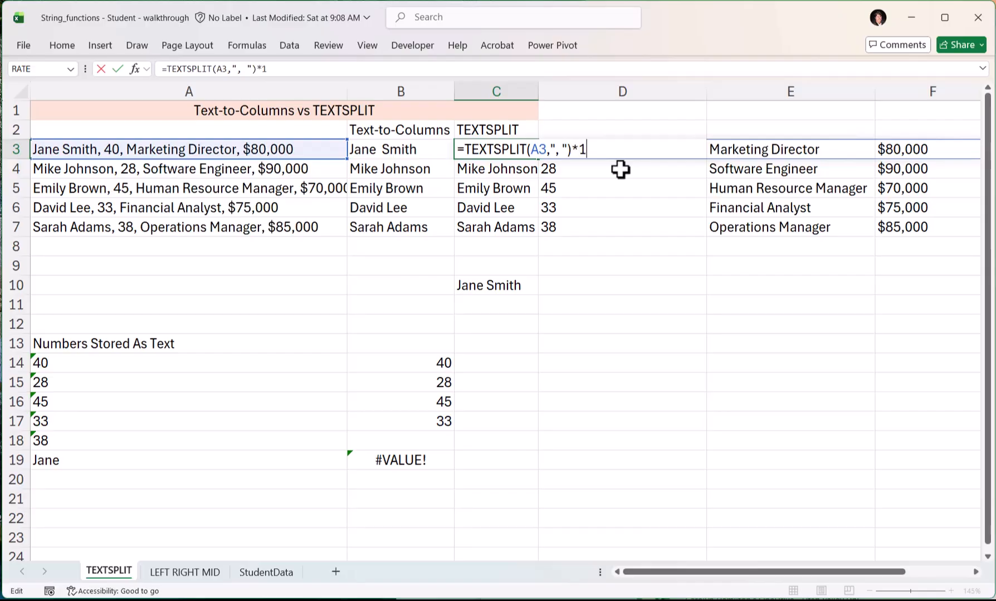
key("Return")
key("Up")
key("Right")
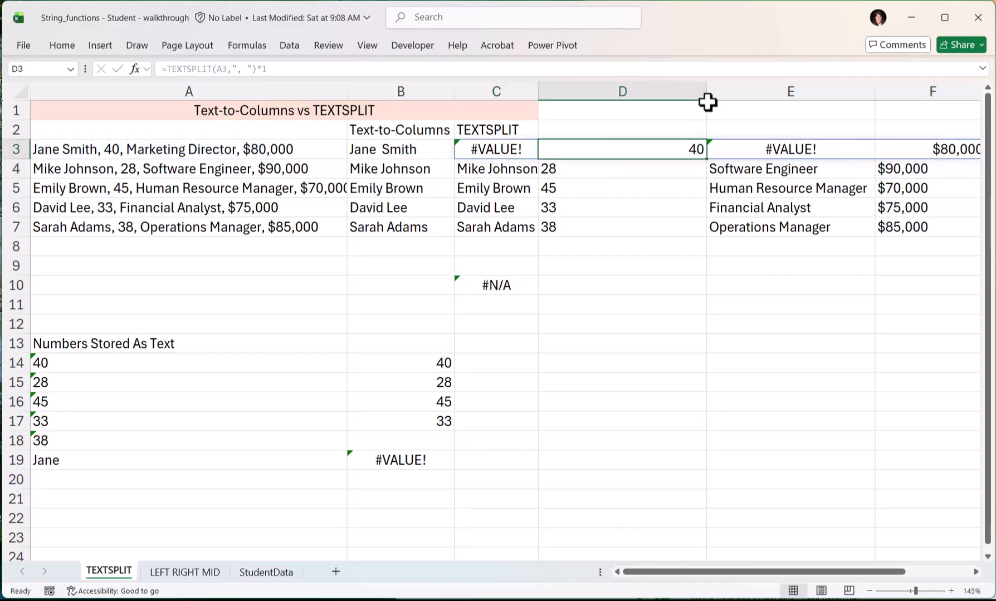
left_click_drag(706, 91, 619, 100)
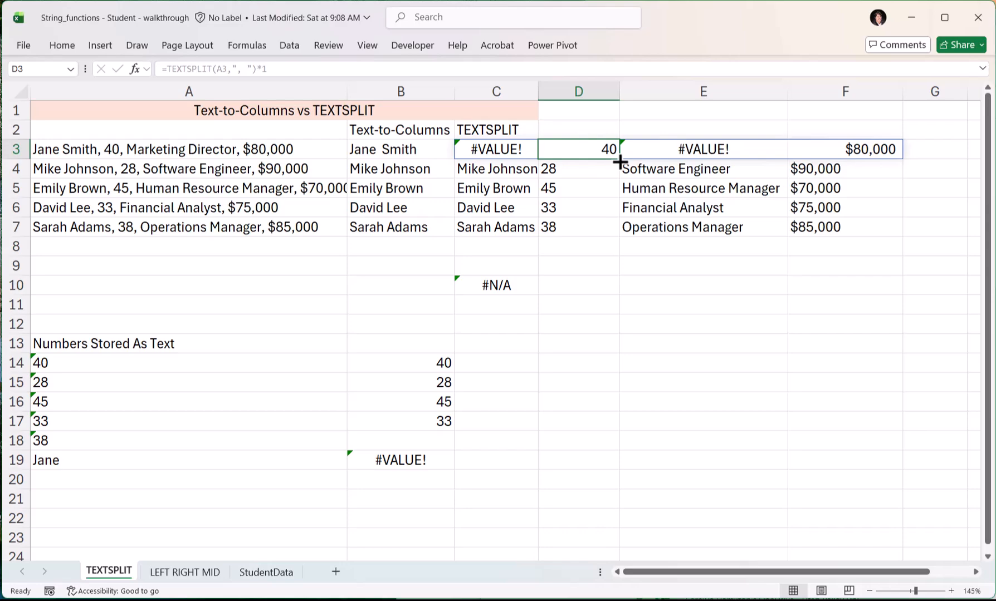
- Change C3's formula to =IFERROR(TEXTSPLIT(A3,", ")*1,TEXTSPLIT(A3,", ")) and fill it down through C7
double_click(464, 149)
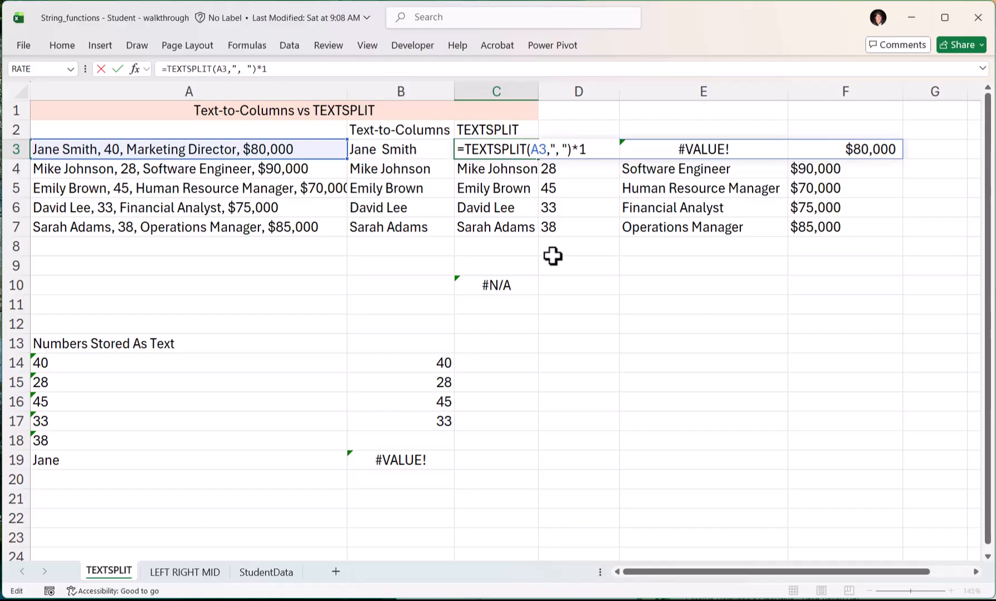
type("iferror")
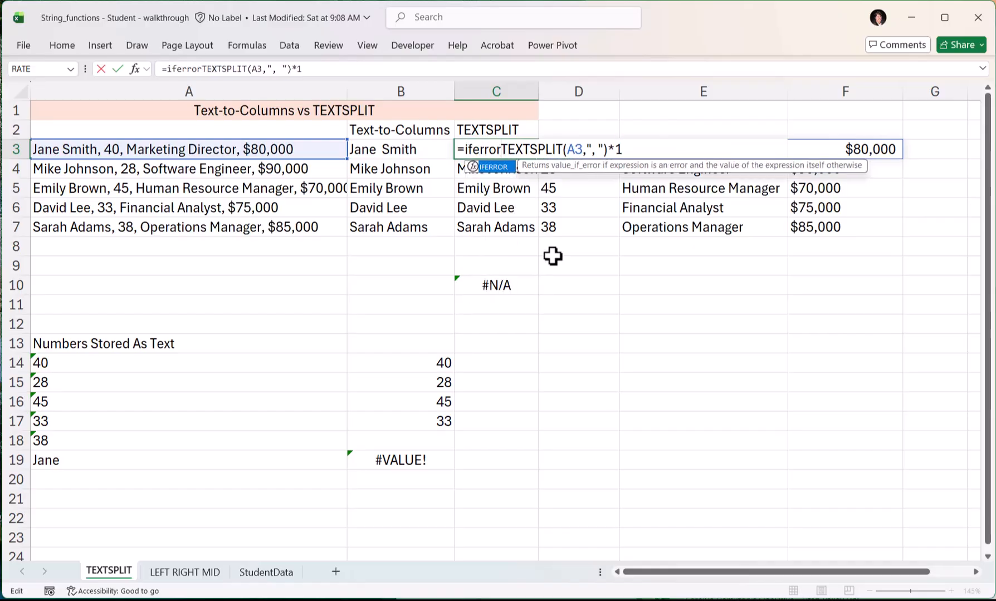
type("(")
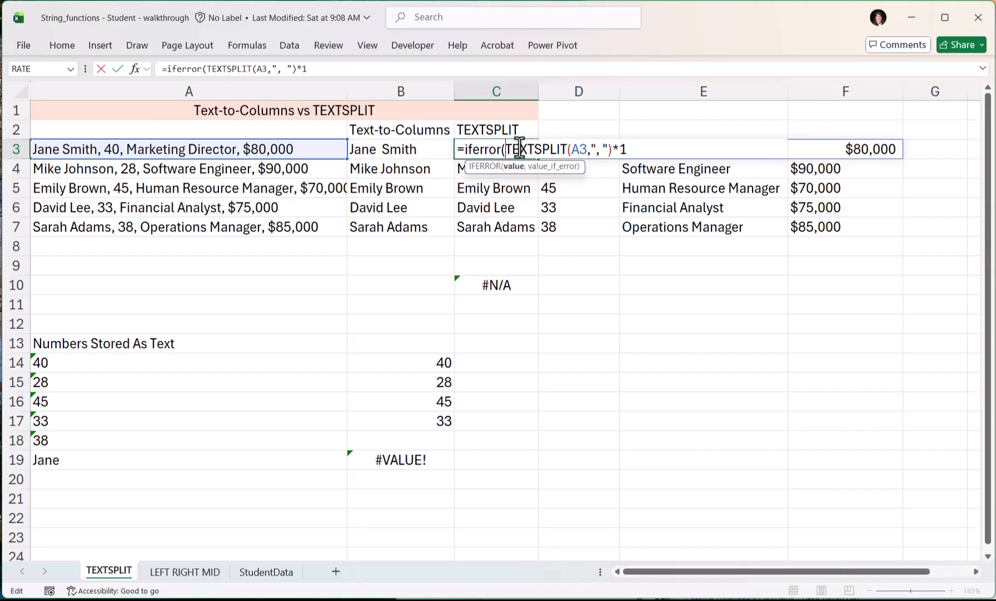
left_click(629, 149)
type(",k")
key("BackSpace")
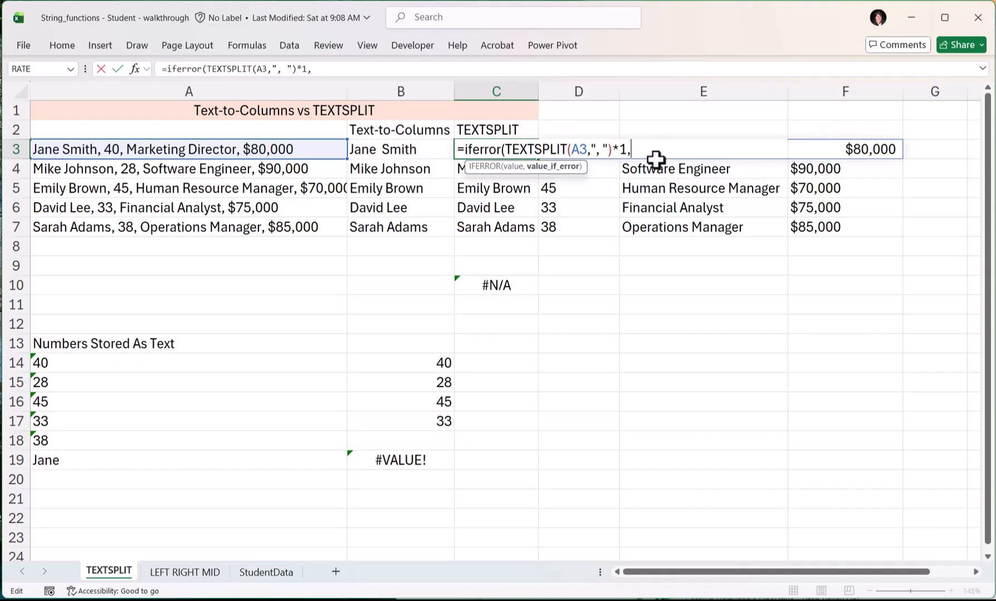
type("textspl")
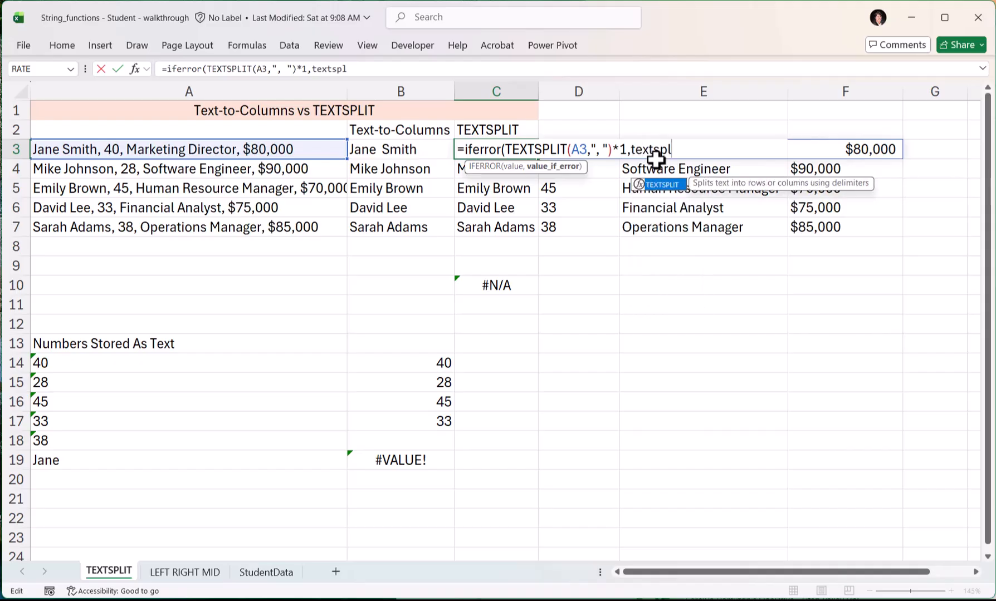
type("it(a3,\",")
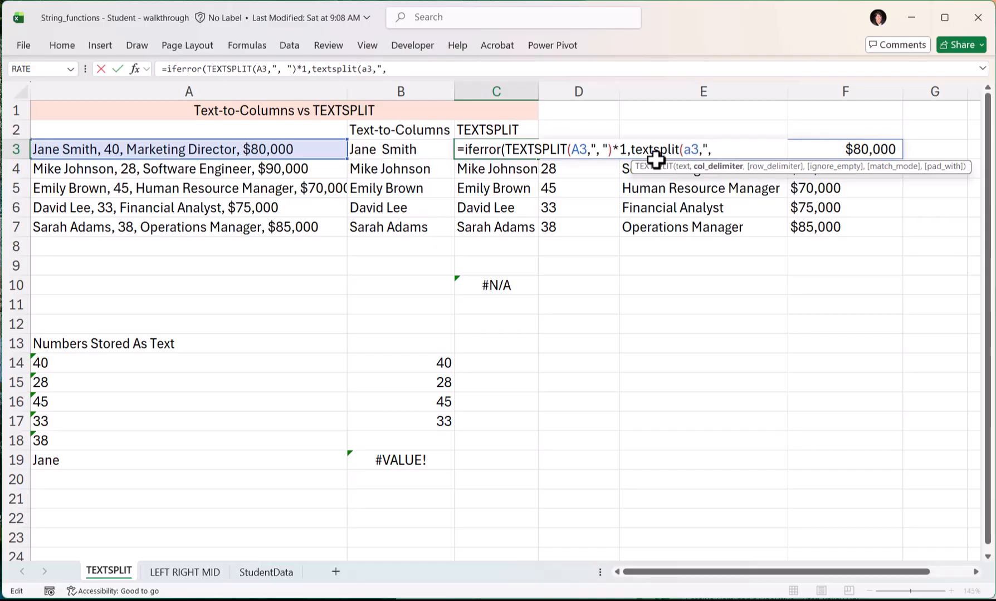
type(" \")")
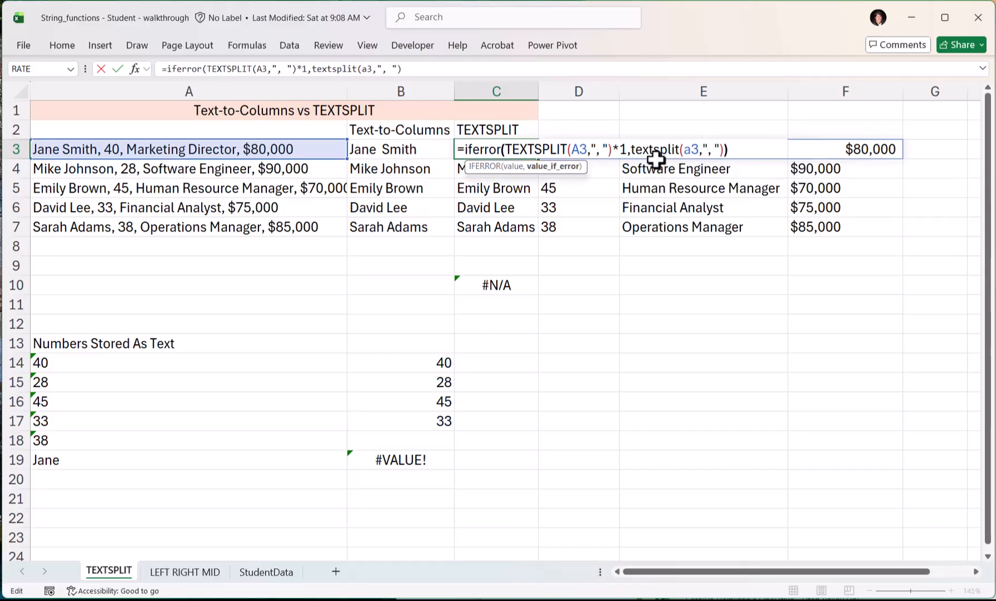
type(")")
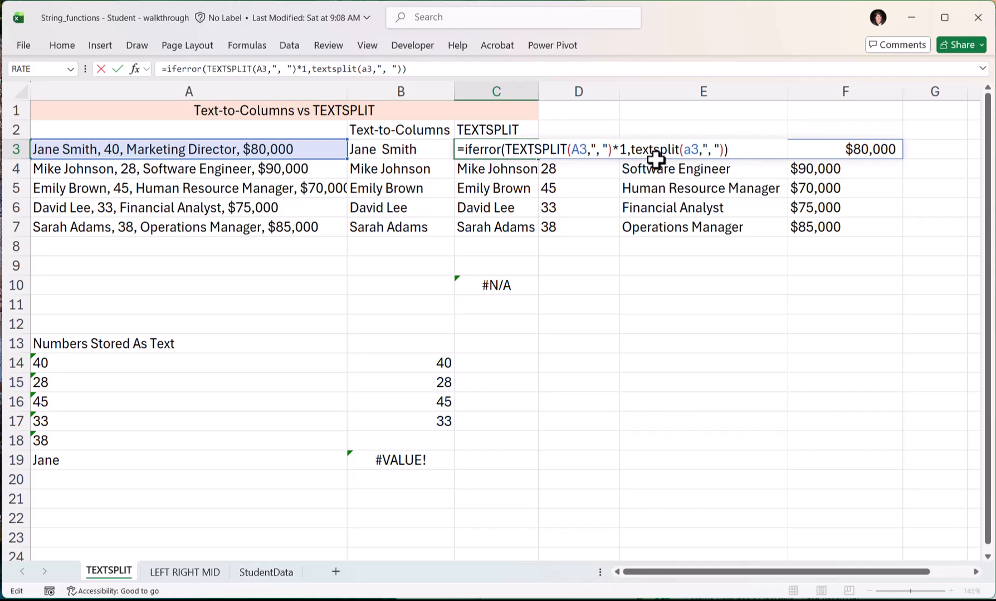
key("Return")
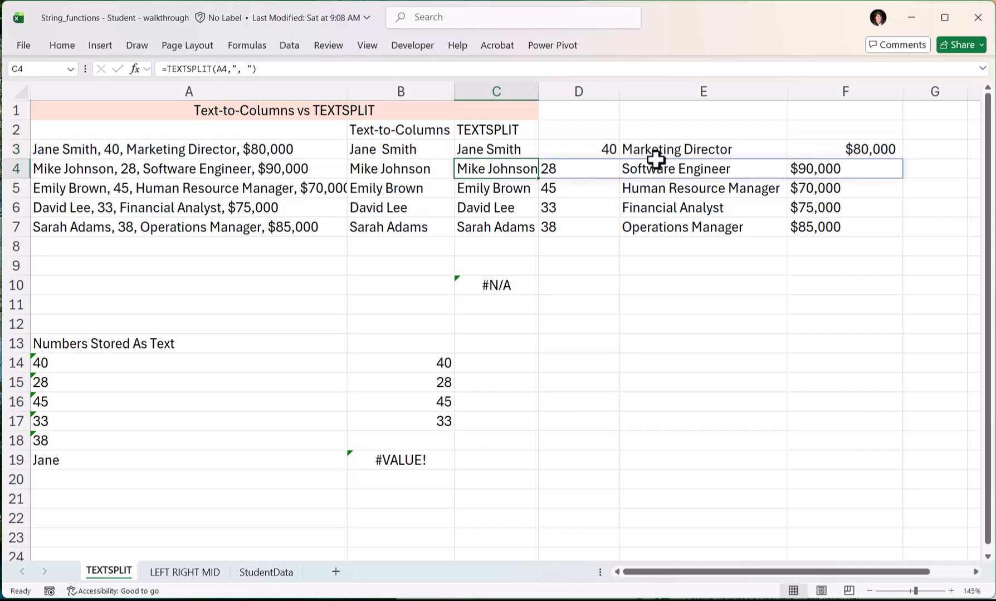
left_click(520, 149)
left_click_drag(539, 160, 533, 234)
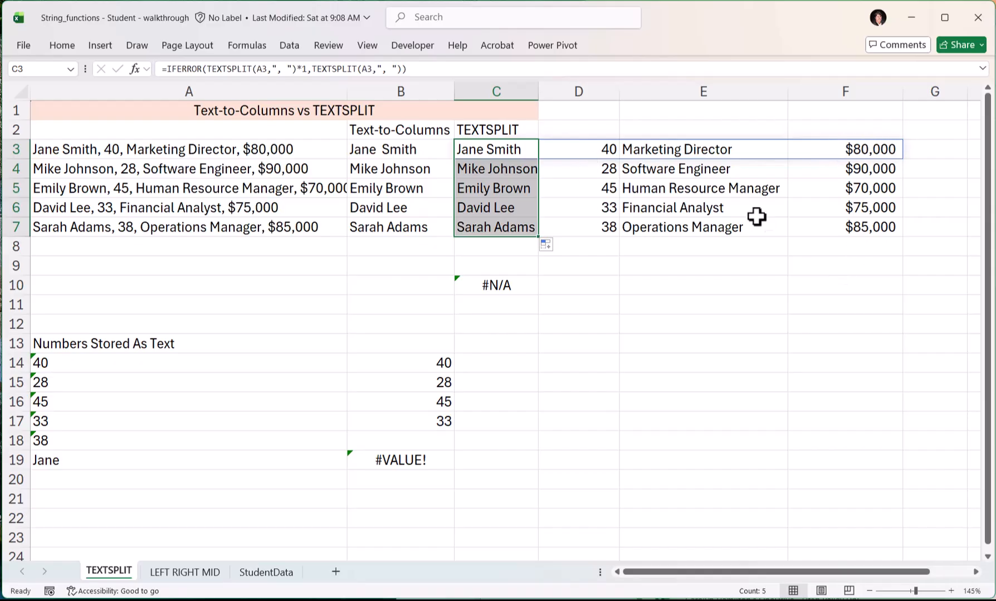
- Replace the quoted lookup value in C10's XLOOKUP formula with the unquoted number 40
left_click(514, 284)
double_click(514, 284)
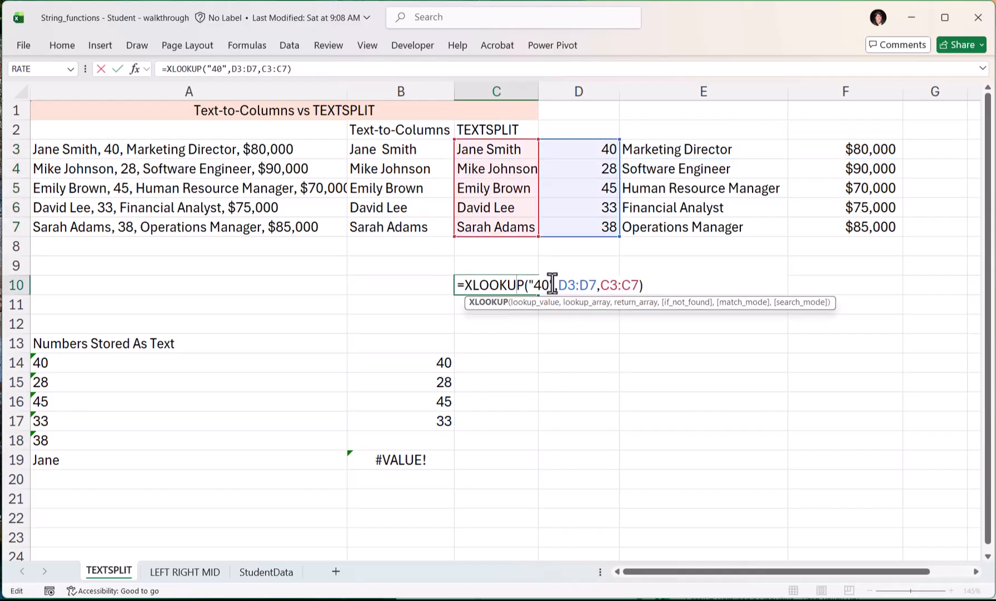
left_click_drag(554, 284, 532, 284)
type("40")
key("Return")
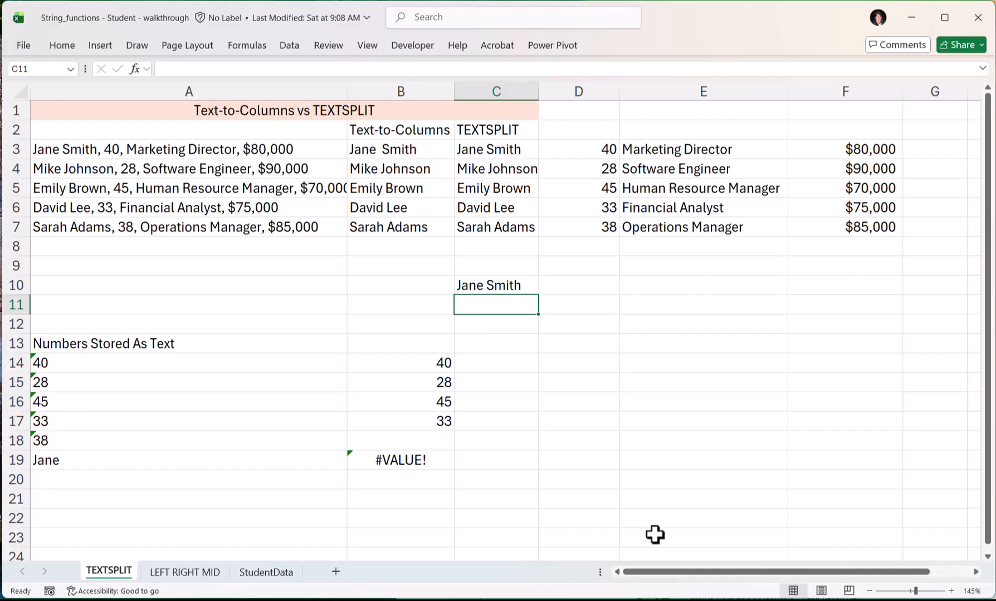